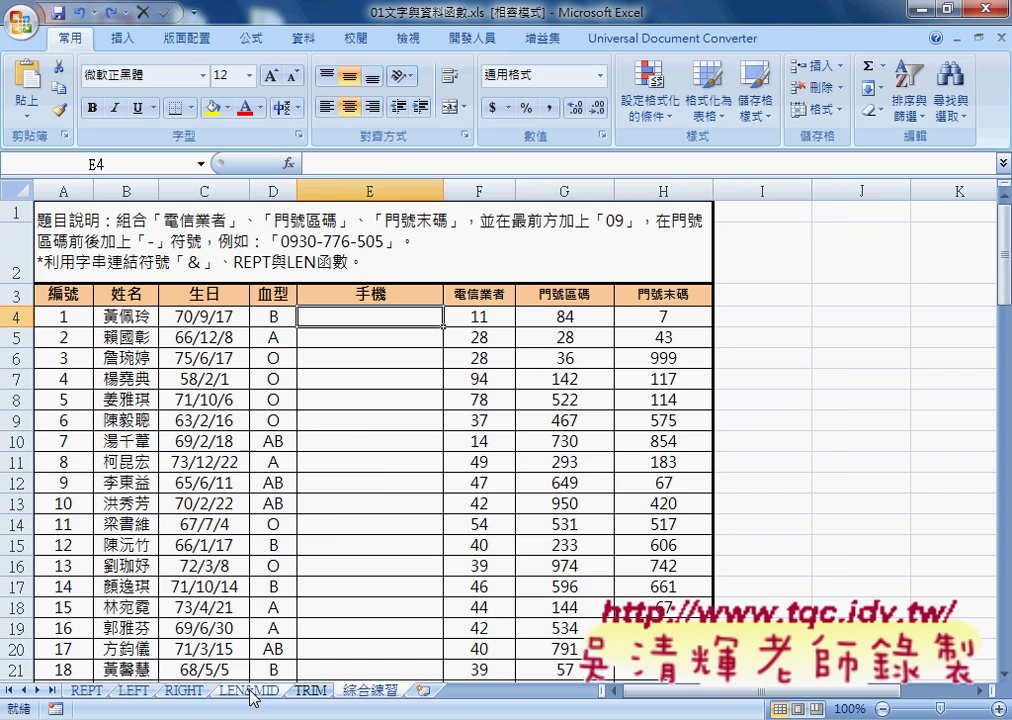
Step: On the LEN&MID sheet, review the LEN lengths in C3:C6 (10, 11, 11, 10)
left_click(250, 690)
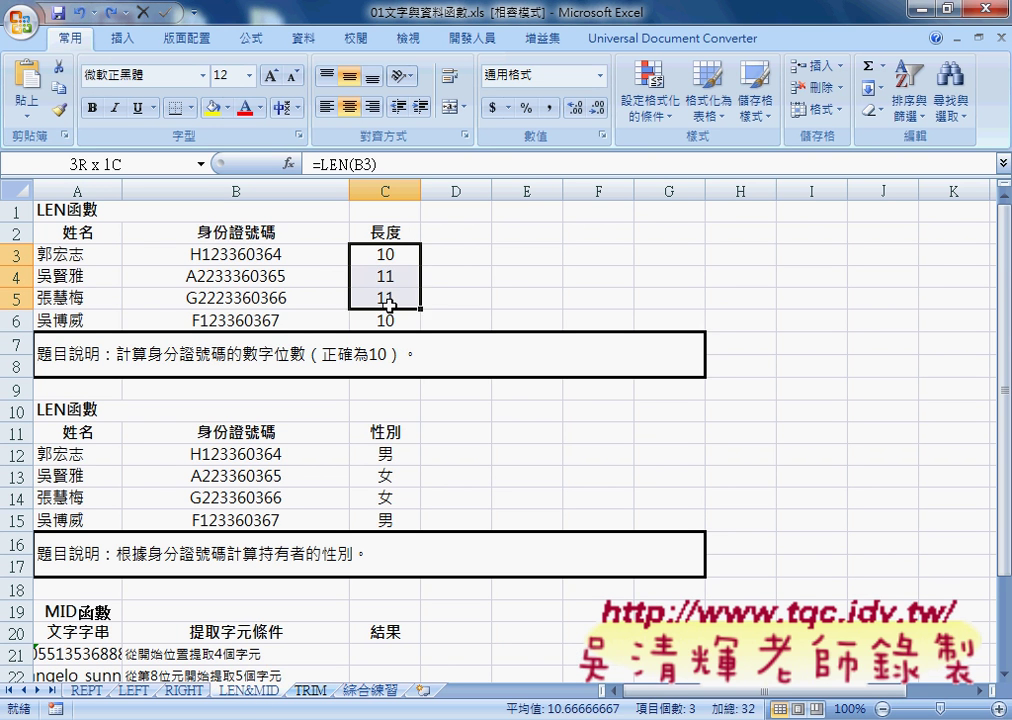
left_click_drag(390, 256, 390, 320)
left_click(385, 254)
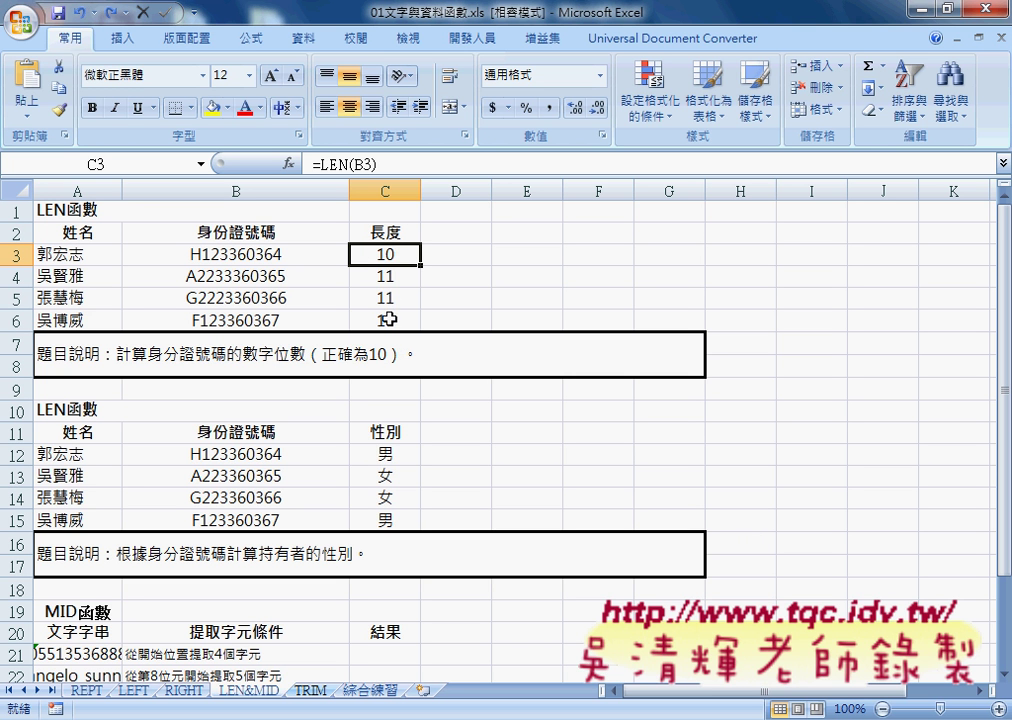
Step: Remove the quotes around 1 in C12's gender formula and fill it down to C15
left_click(387, 456)
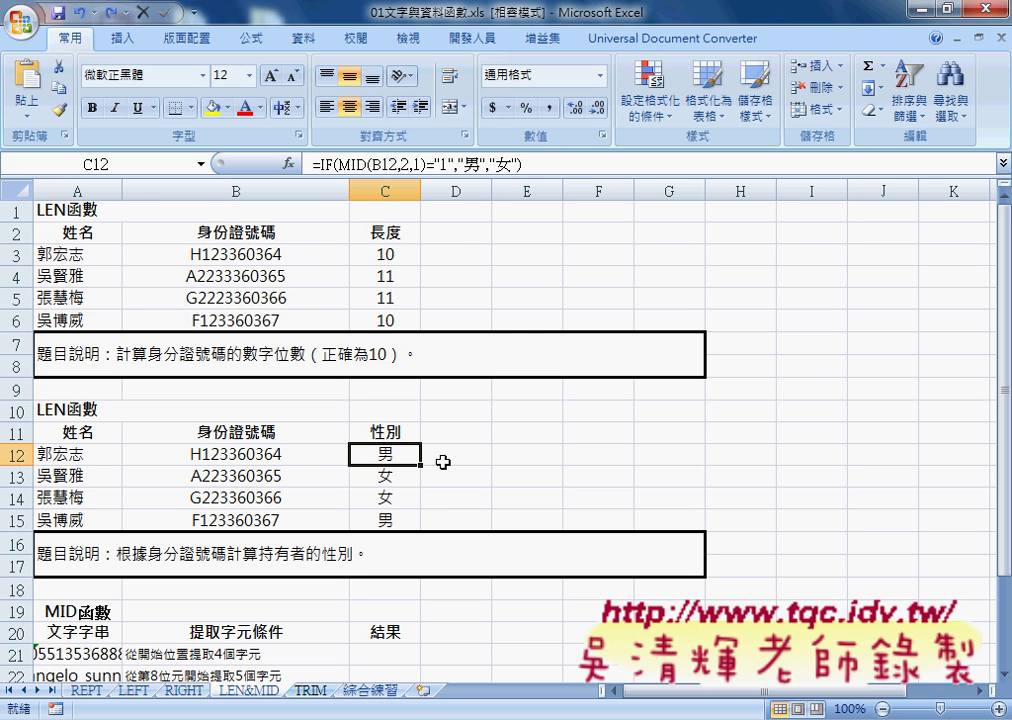
left_click(437, 163)
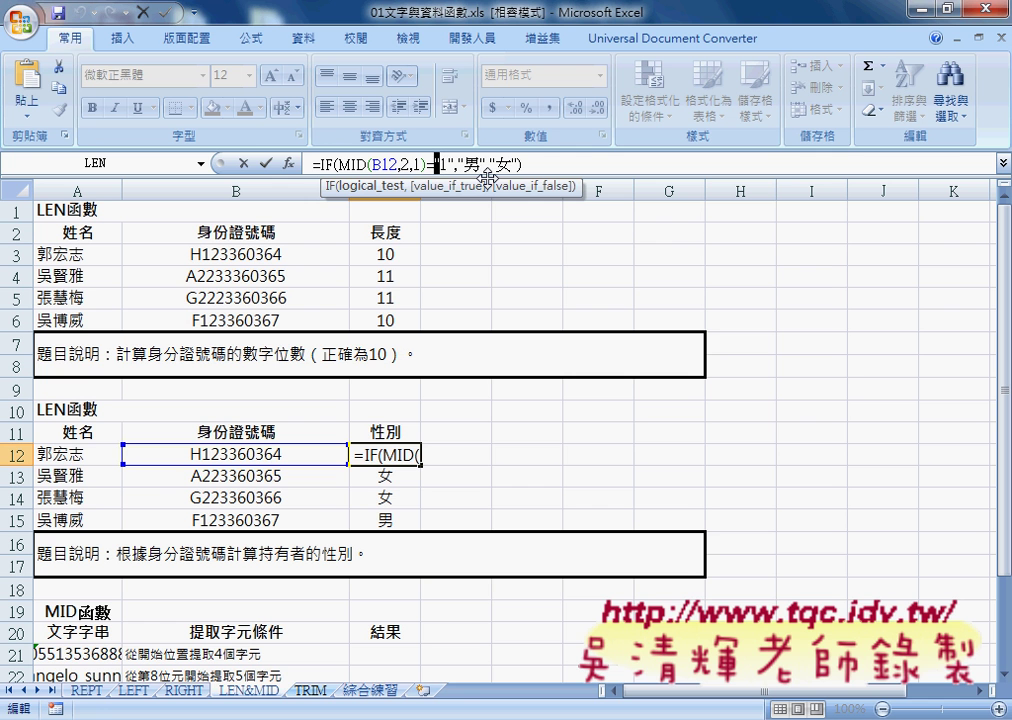
key("Delete")
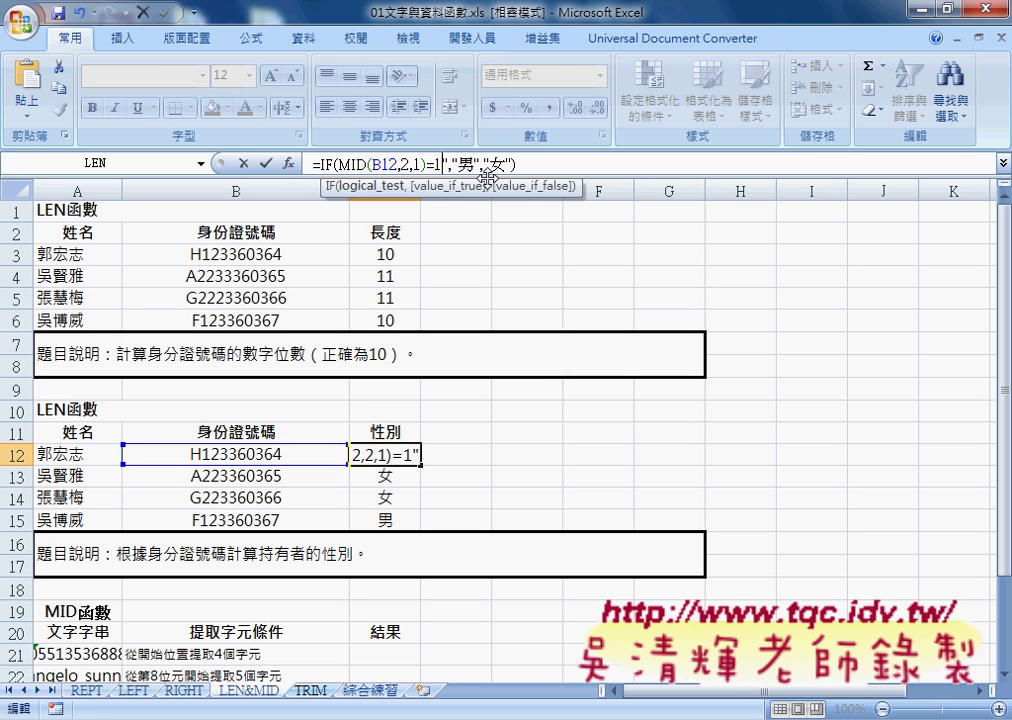
key("Delete")
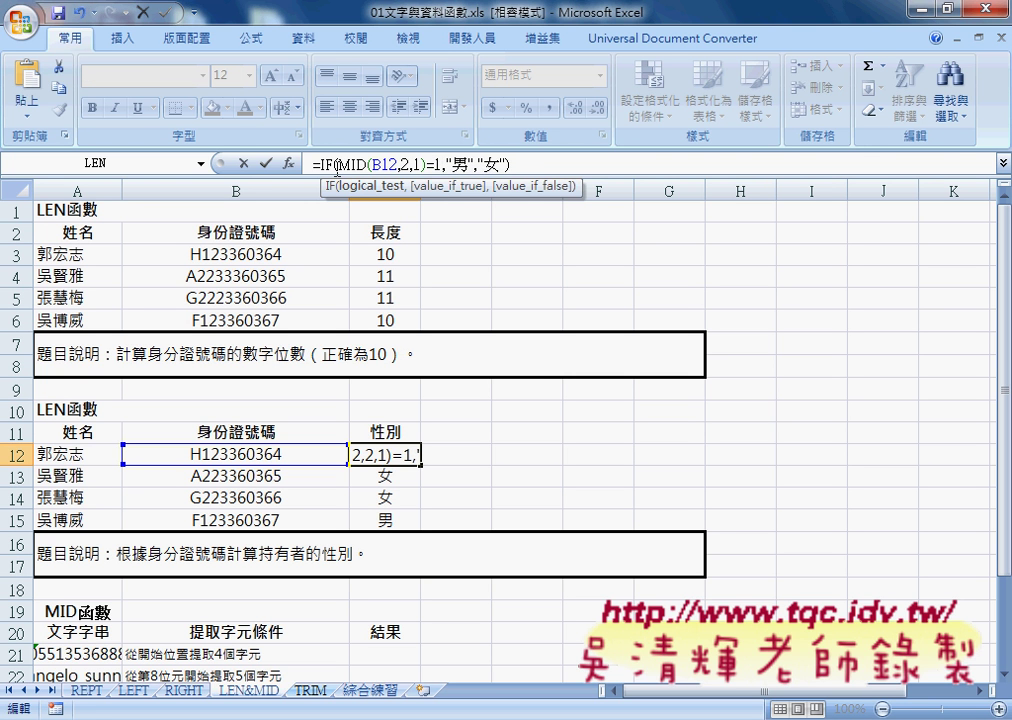
left_click(266, 163)
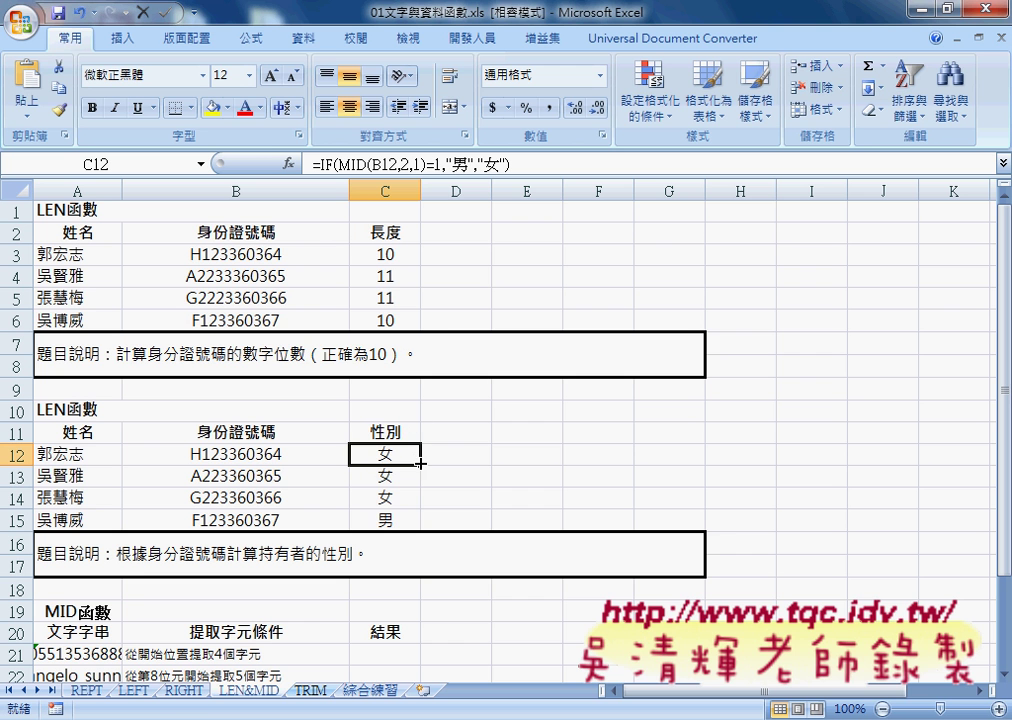
left_click_drag(420, 465, 420, 527)
left_click_drag(420, 465, 420, 527)
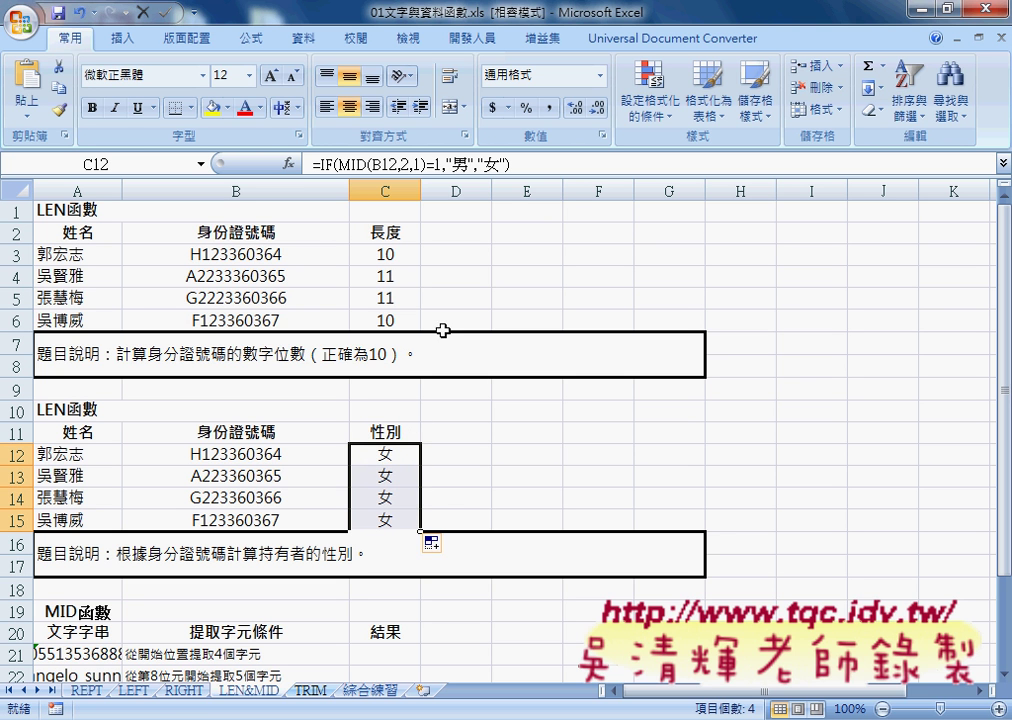
Step: Inspect the MID(B12,2,1) test and IF arguments of C12's formula without changing it
left_click(437, 163)
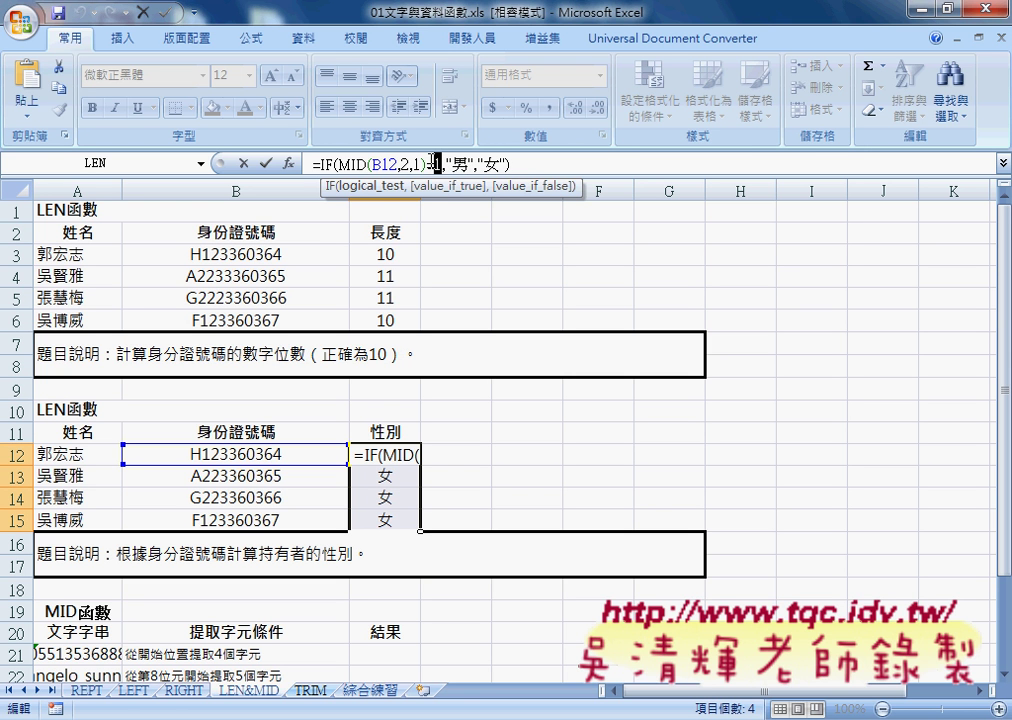
left_click_drag(339, 163, 427, 164)
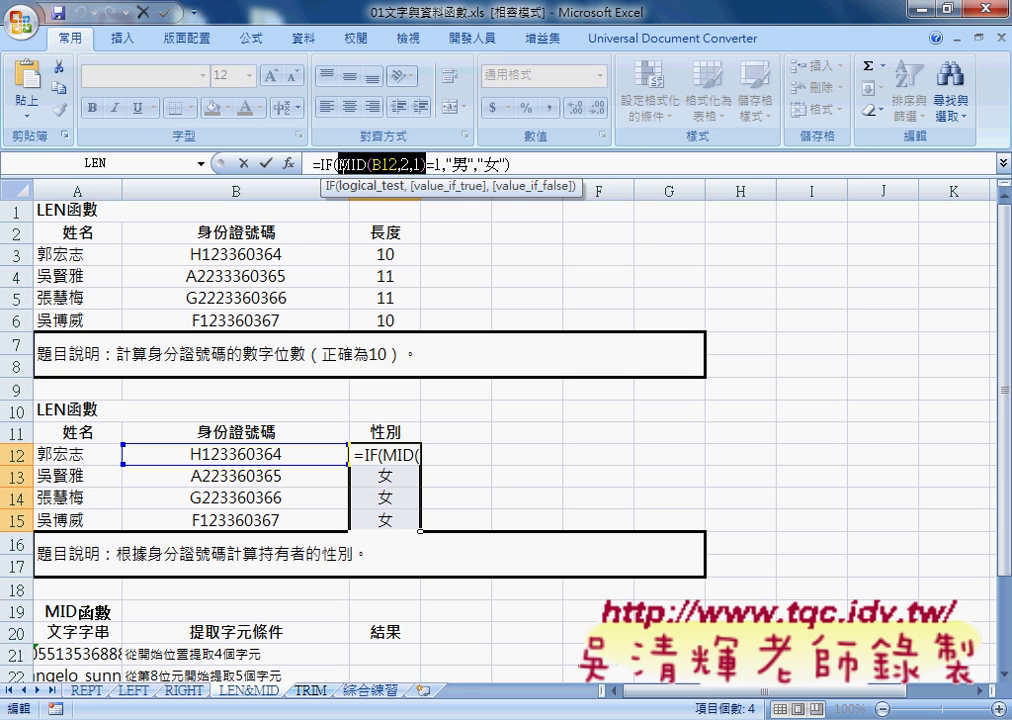
left_click(338, 163)
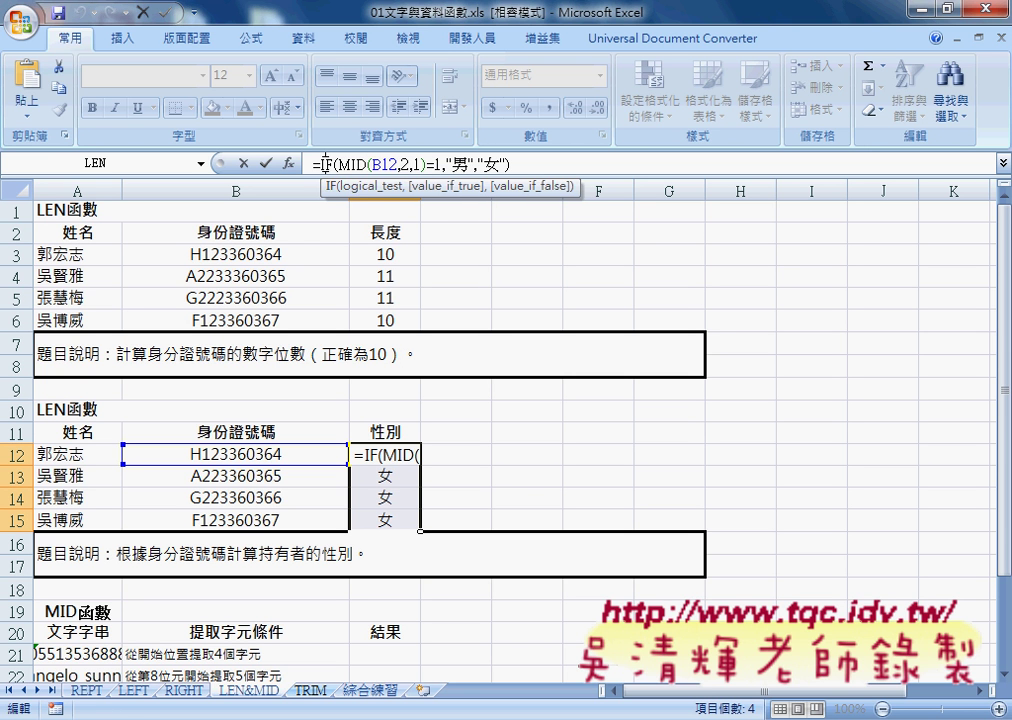
left_click(288, 162)
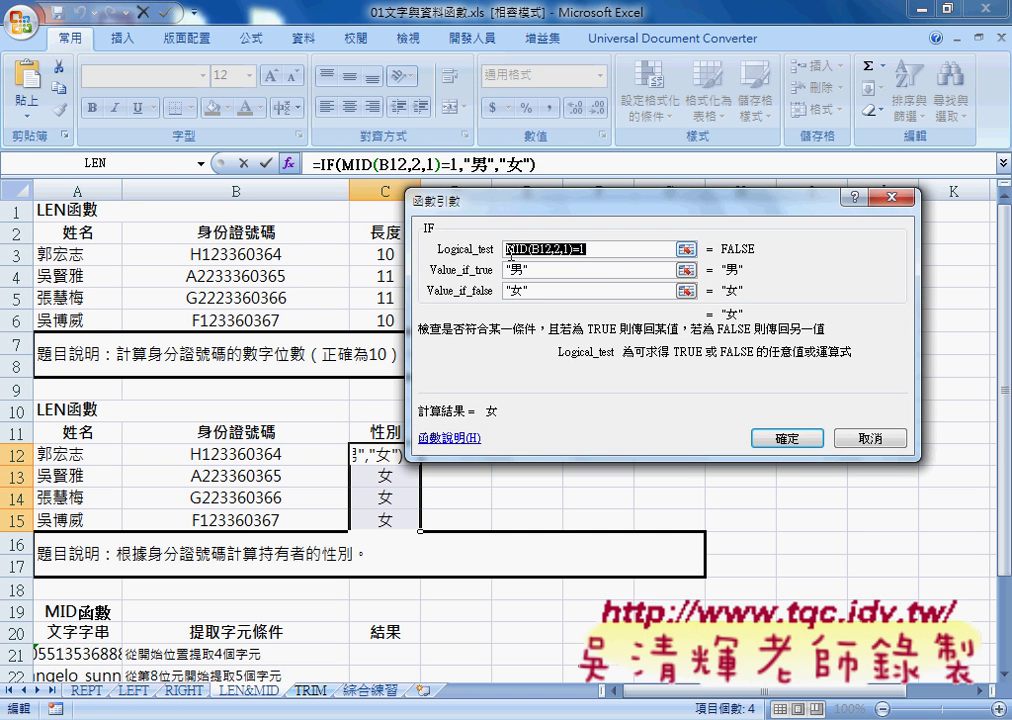
left_click(631, 267)
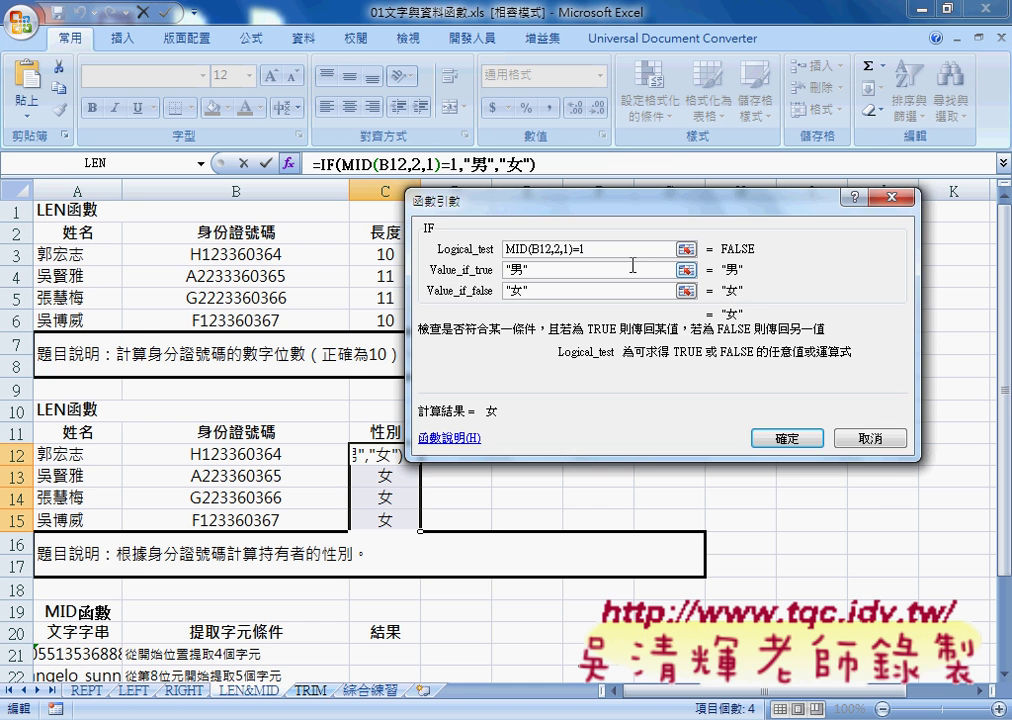
left_click(882, 438)
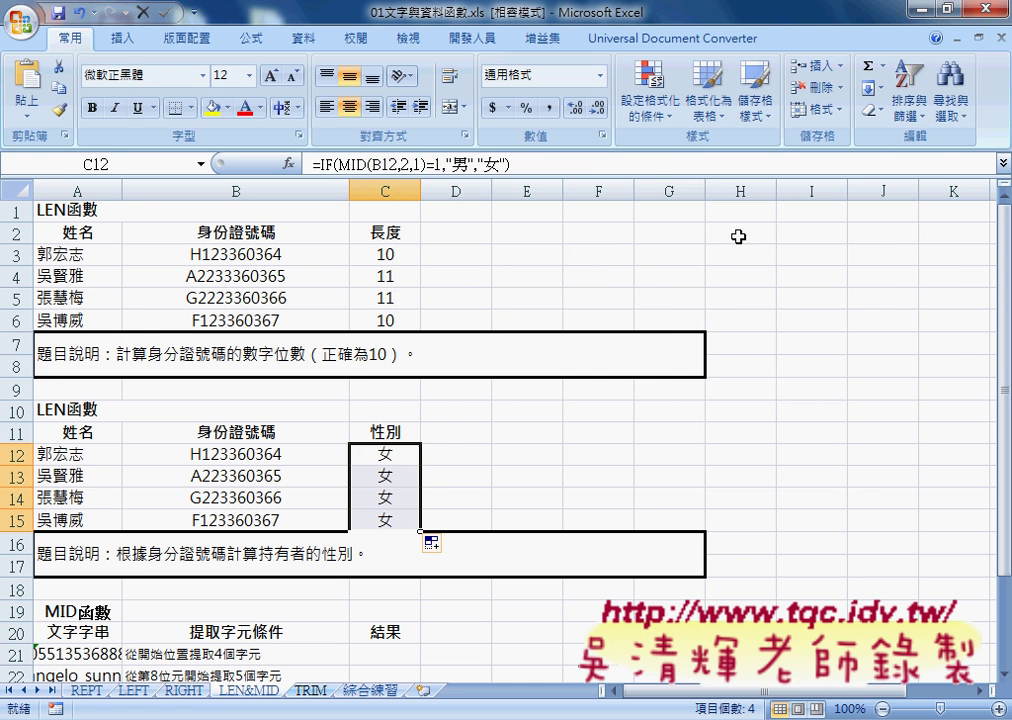
left_click(653, 210)
left_click(288, 162)
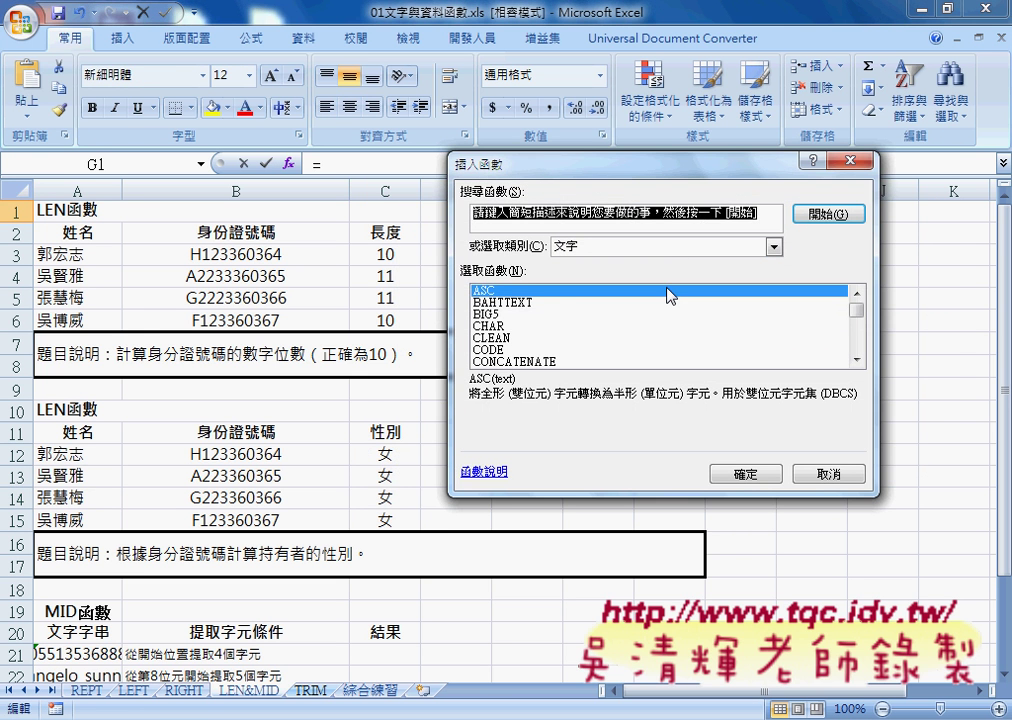
left_click_drag(856, 311, 856, 345)
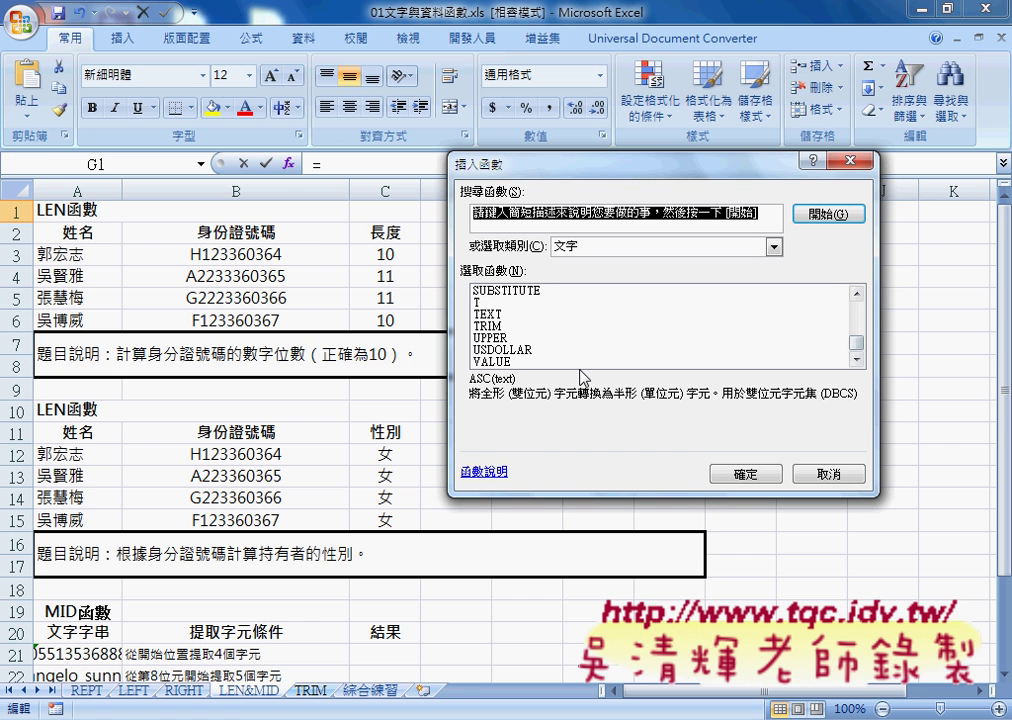
left_click(508, 362)
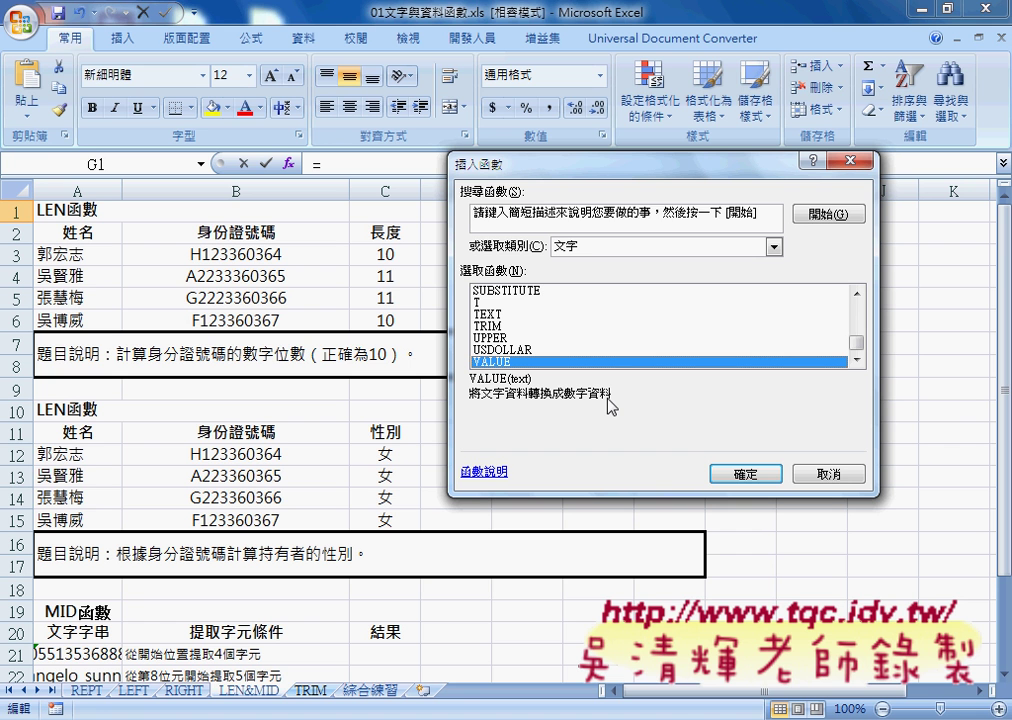
left_click(600, 203)
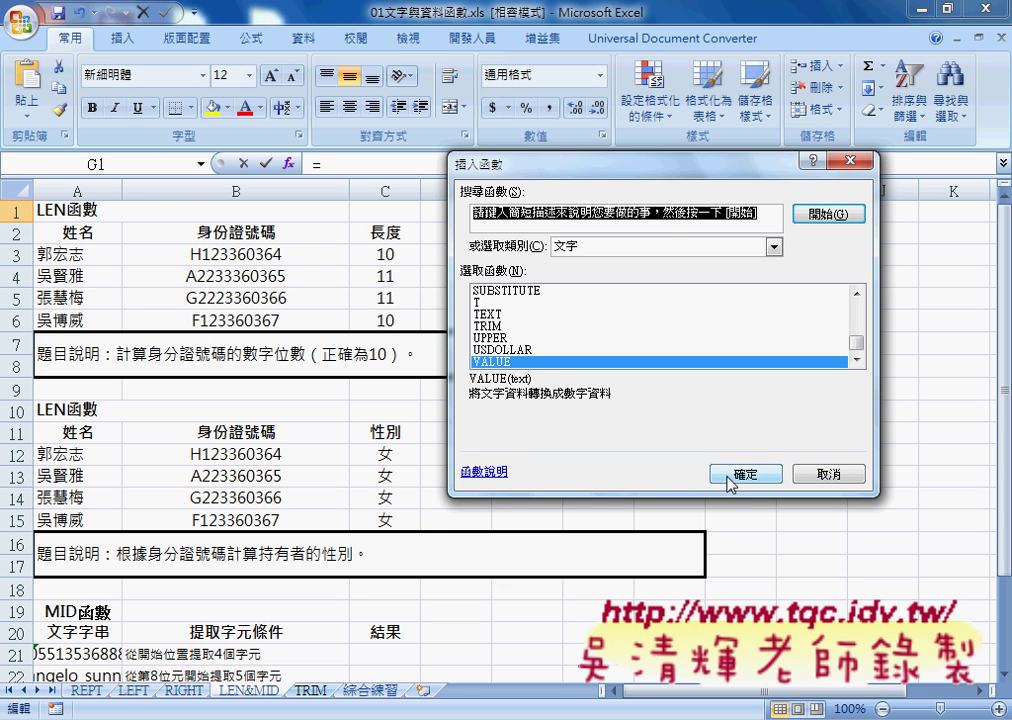
left_click(802, 472)
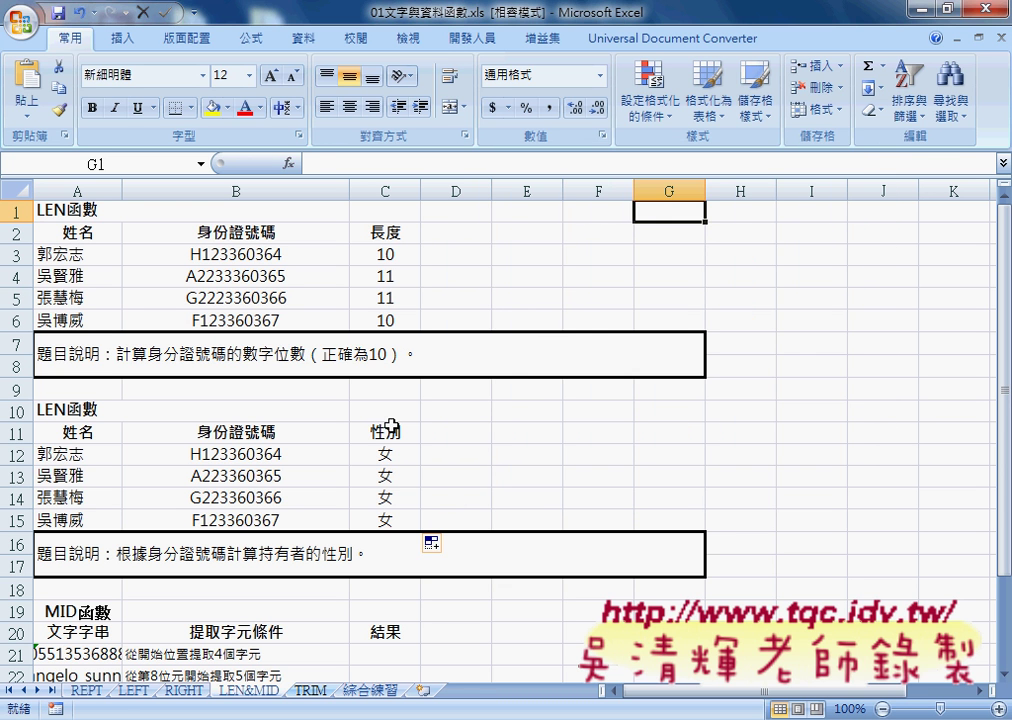
left_click(380, 452)
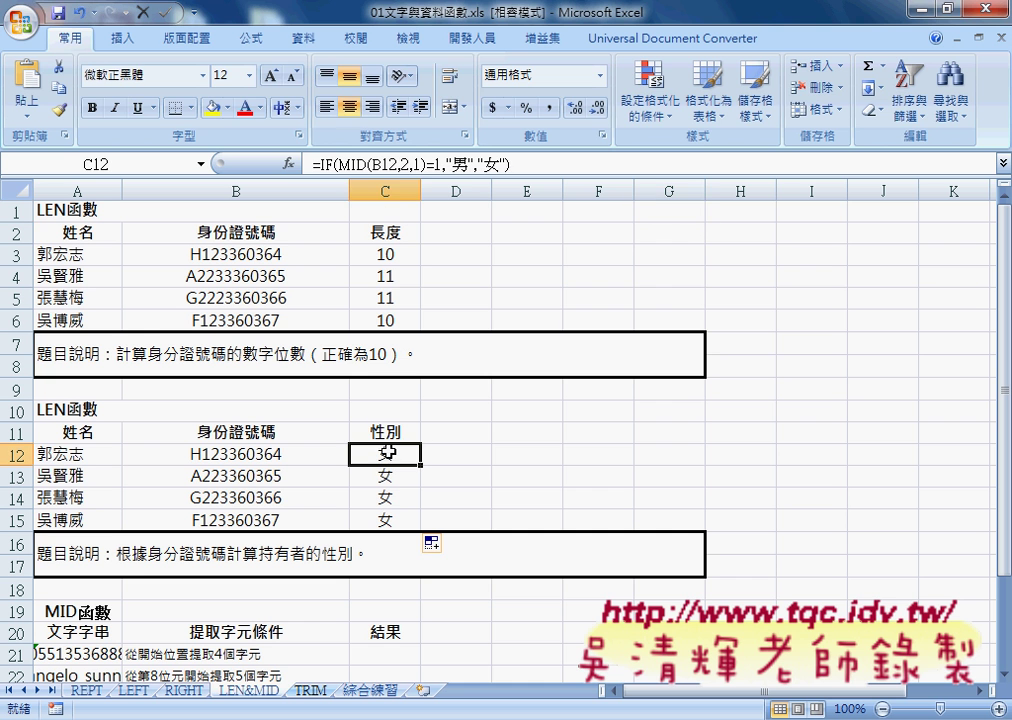
Step: Change the IF test to VALUE(MID(B12,2,1))=1 and fill C12 down to C15
left_click(326, 163)
left_click(289, 162)
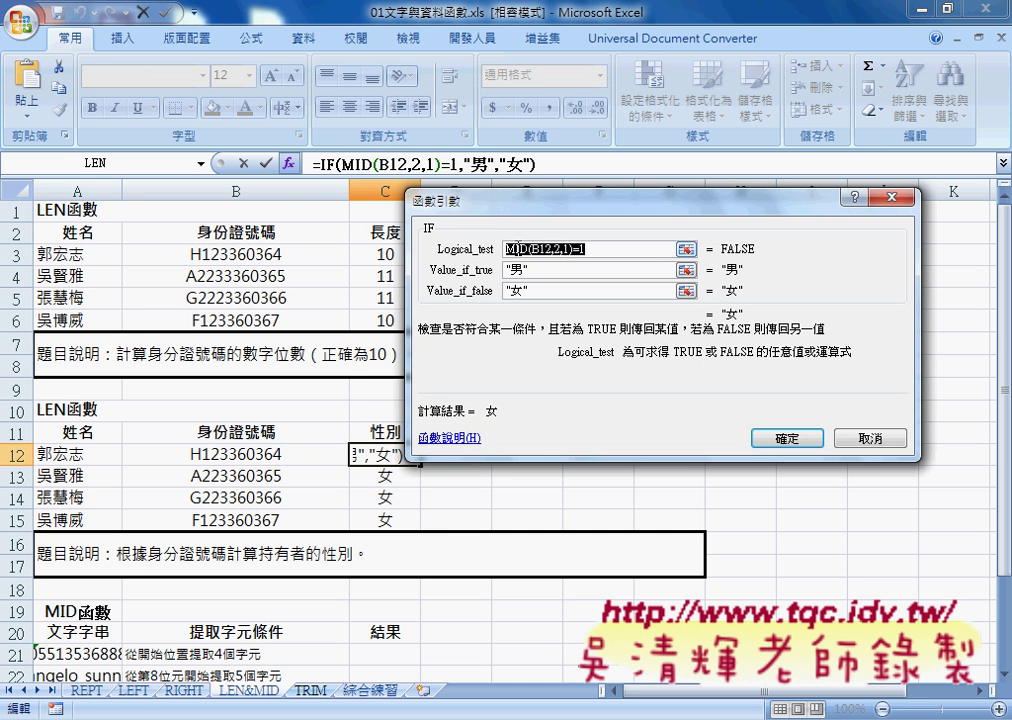
left_click_drag(700, 145, 632, 201)
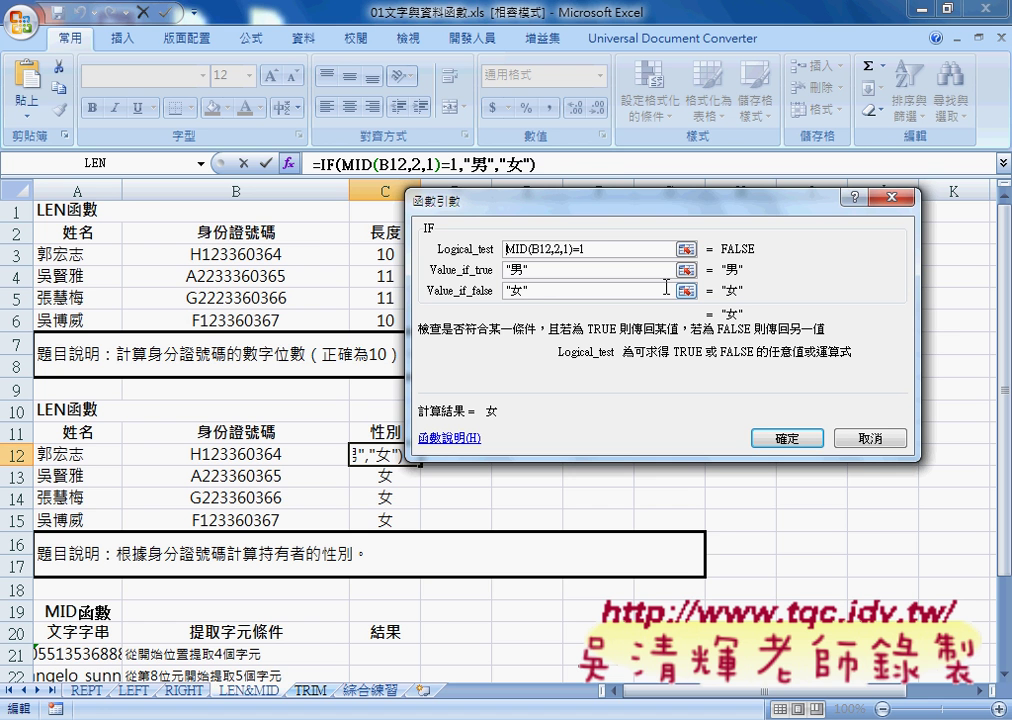
type("va")
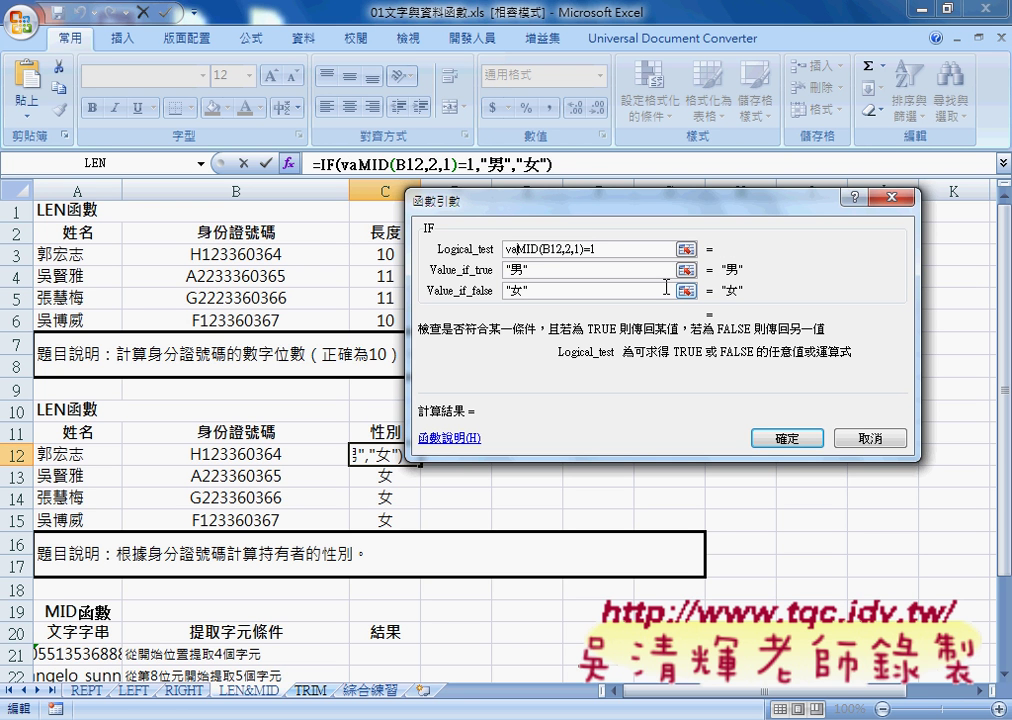
type("lue")
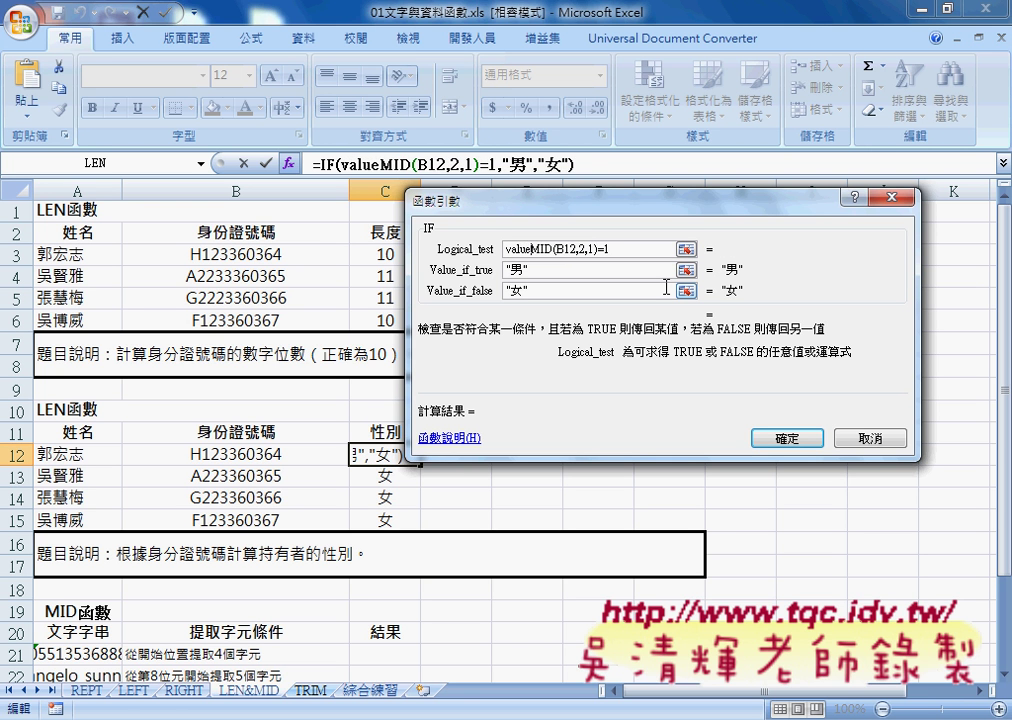
type("(")
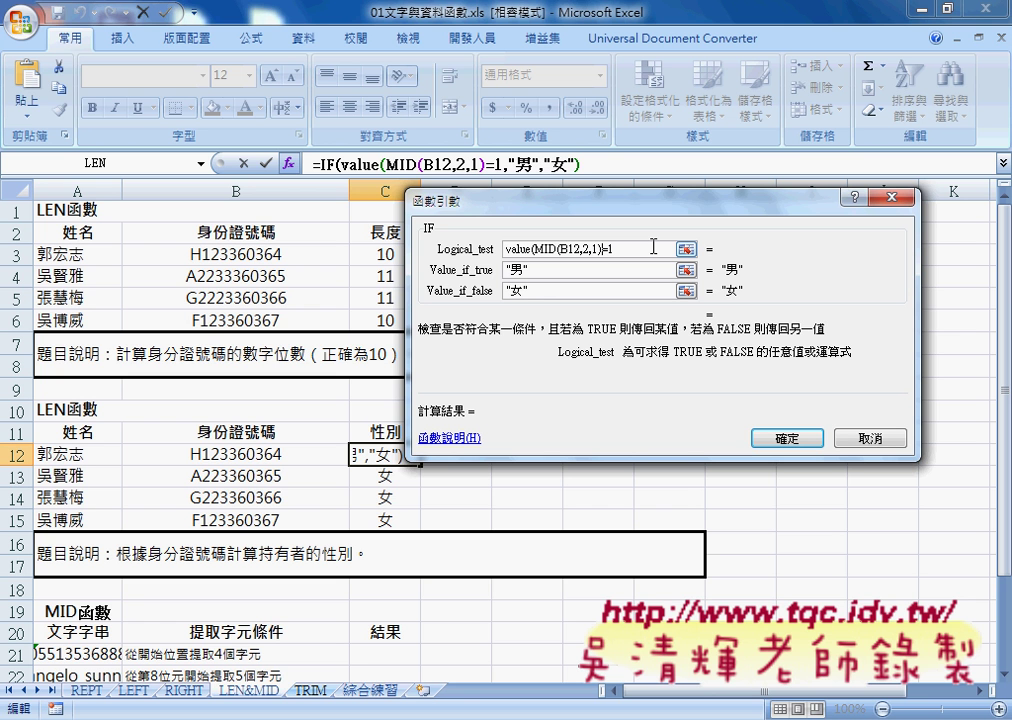
type(")")
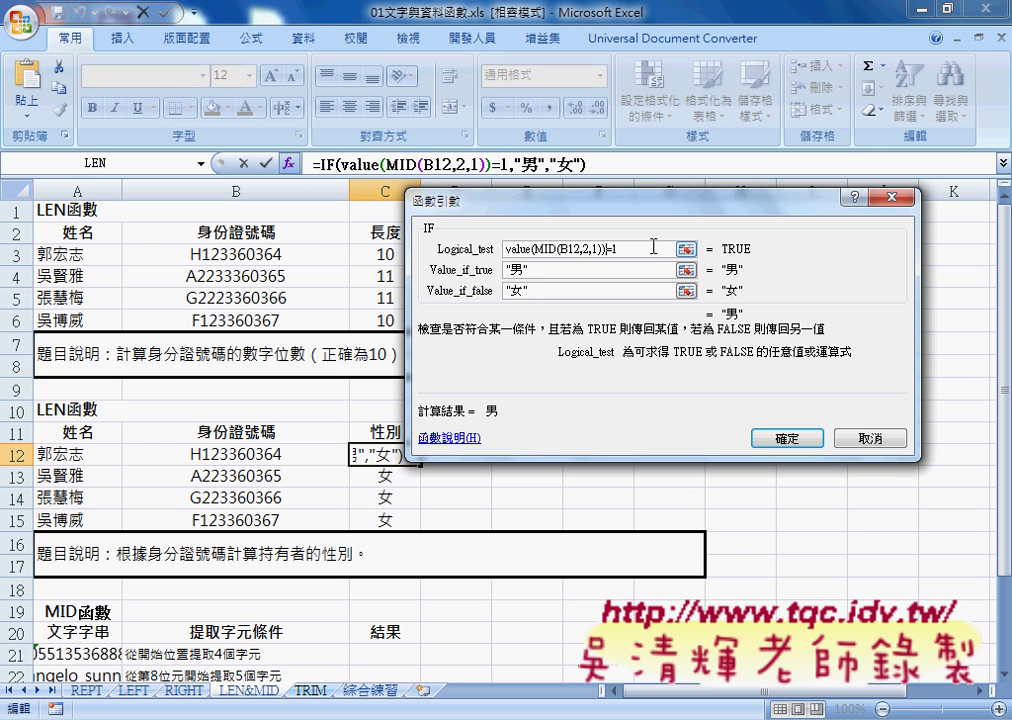
left_click_drag(601, 248, 533, 248)
left_click(588, 249)
double_click(615, 249)
left_click(787, 438)
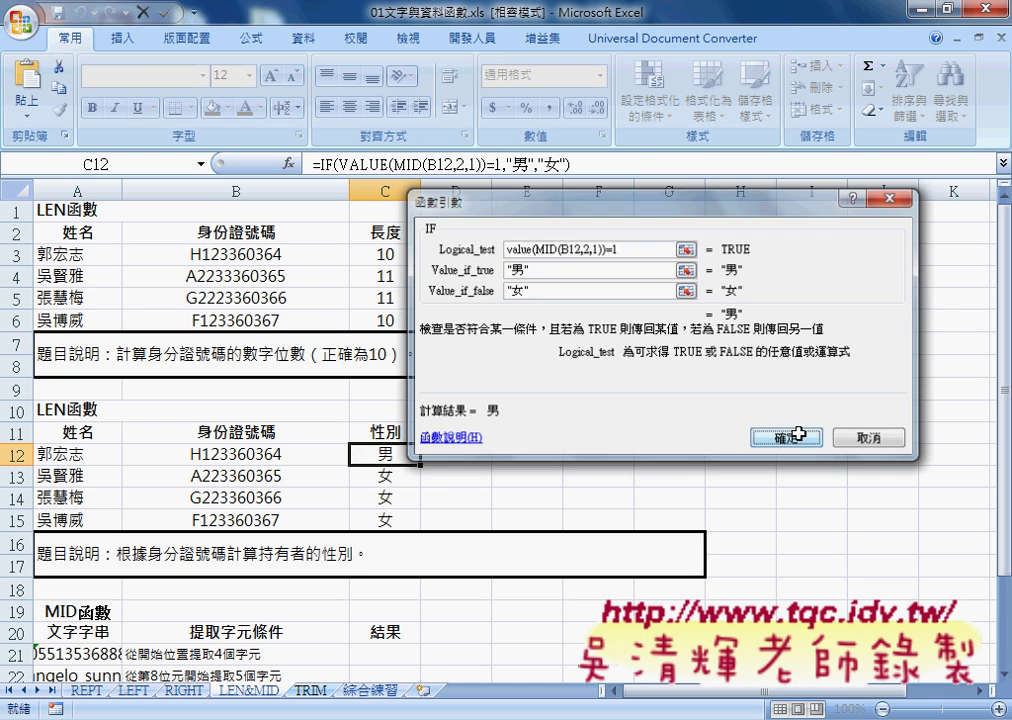
left_click_drag(421, 465, 421, 521)
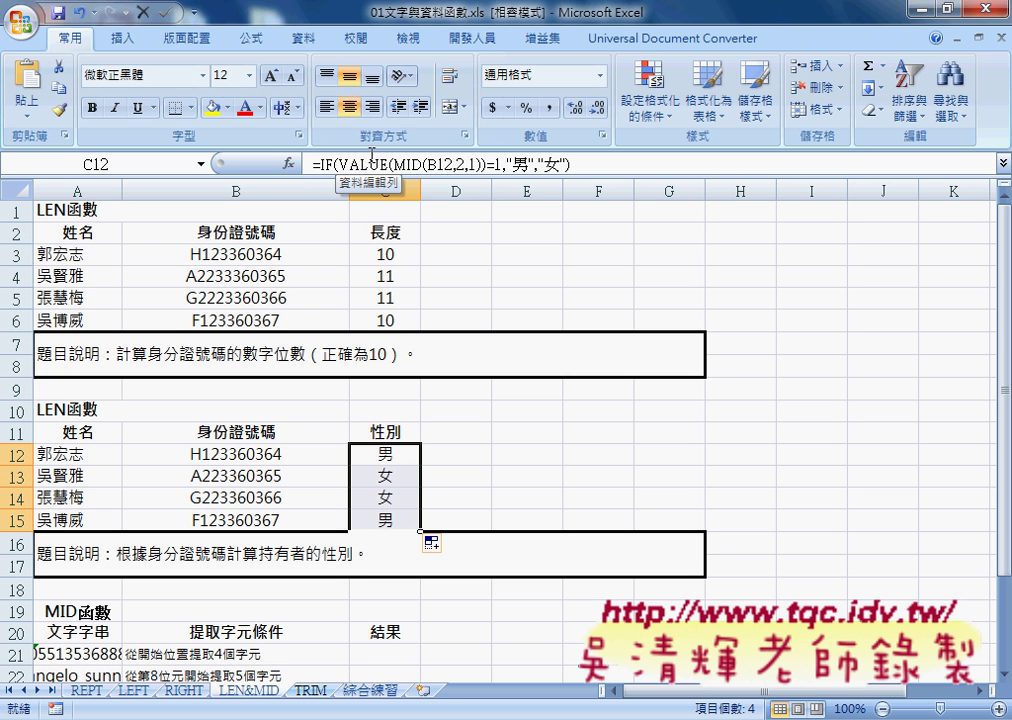
Step: Review the VALUE-based logical test in C12's IF arguments, then cancel unchanged
left_click(323, 163)
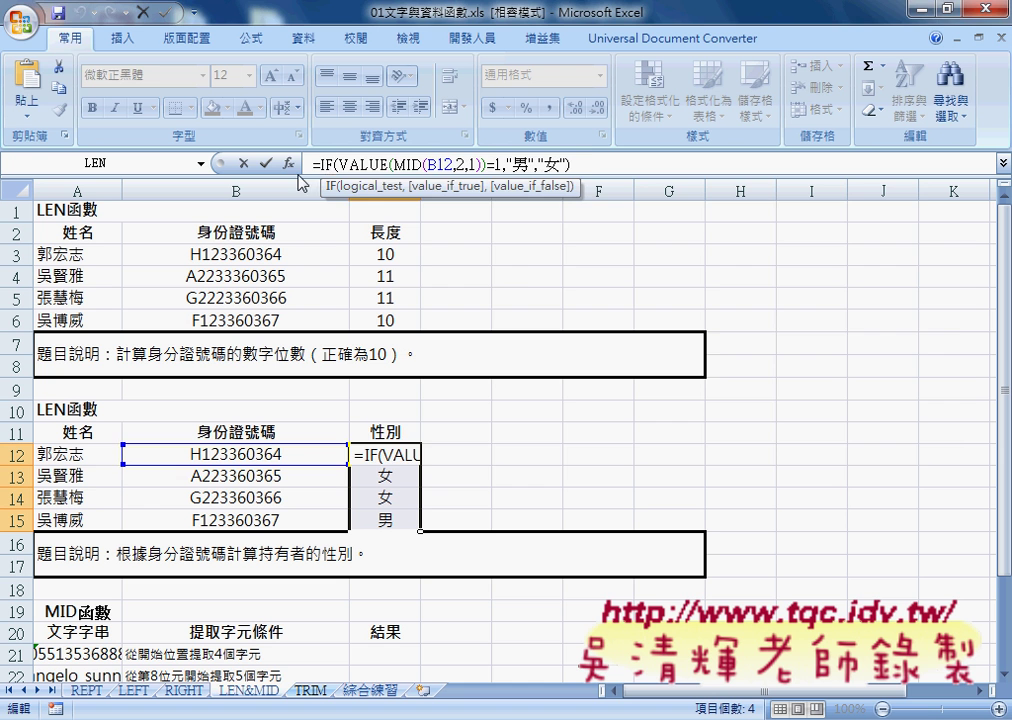
left_click(288, 162)
left_click(611, 250)
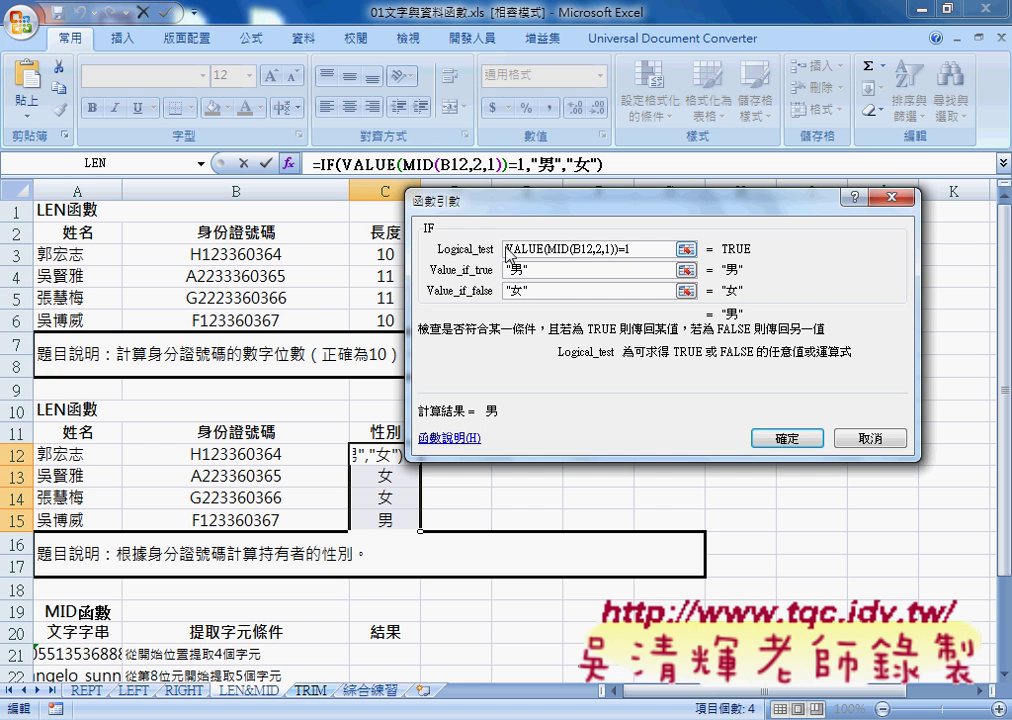
left_click(873, 439)
scroll(590, 427, "down", 1)
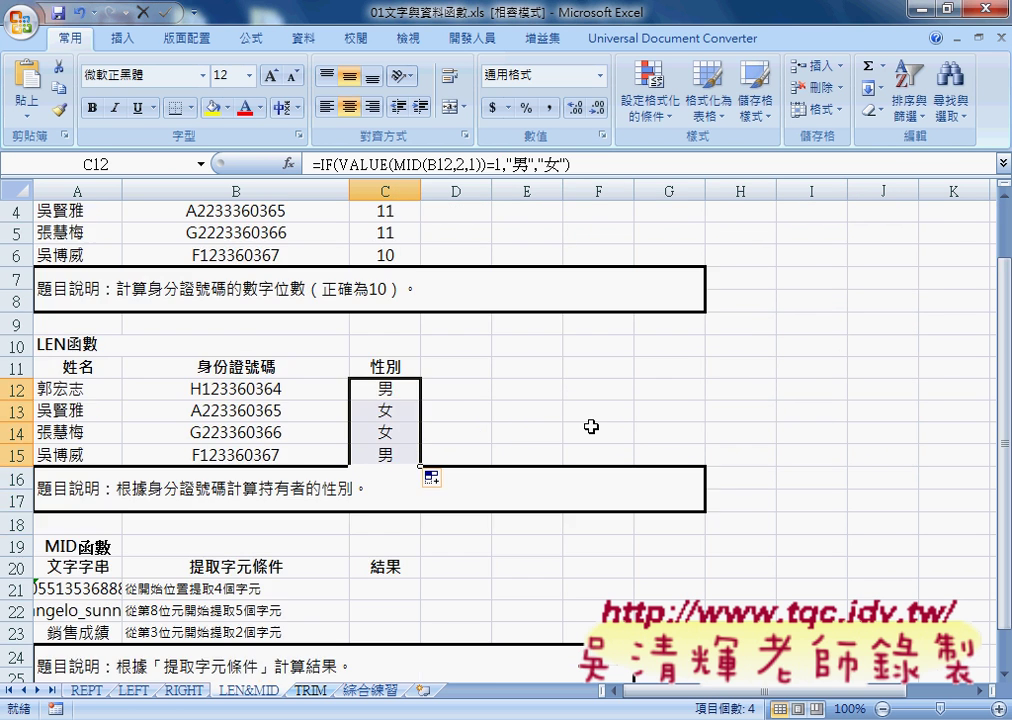
Step: Recheck the VALUE function in C12's formula, then go to the 綜合練習 sheet
left_click(382, 690)
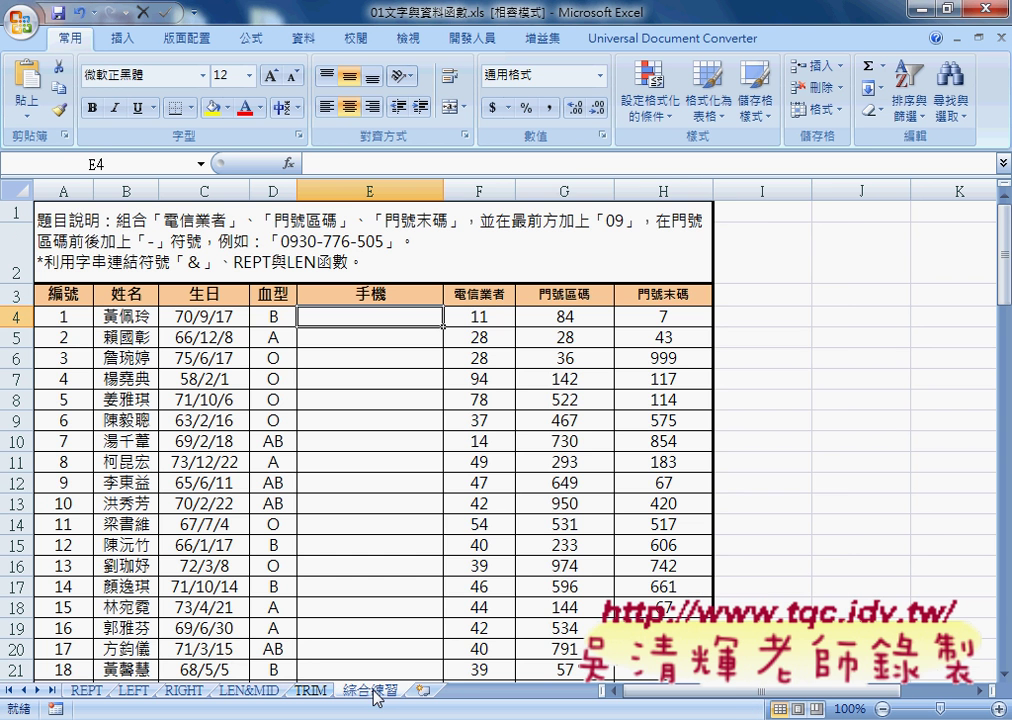
left_click(258, 690)
left_click(385, 389)
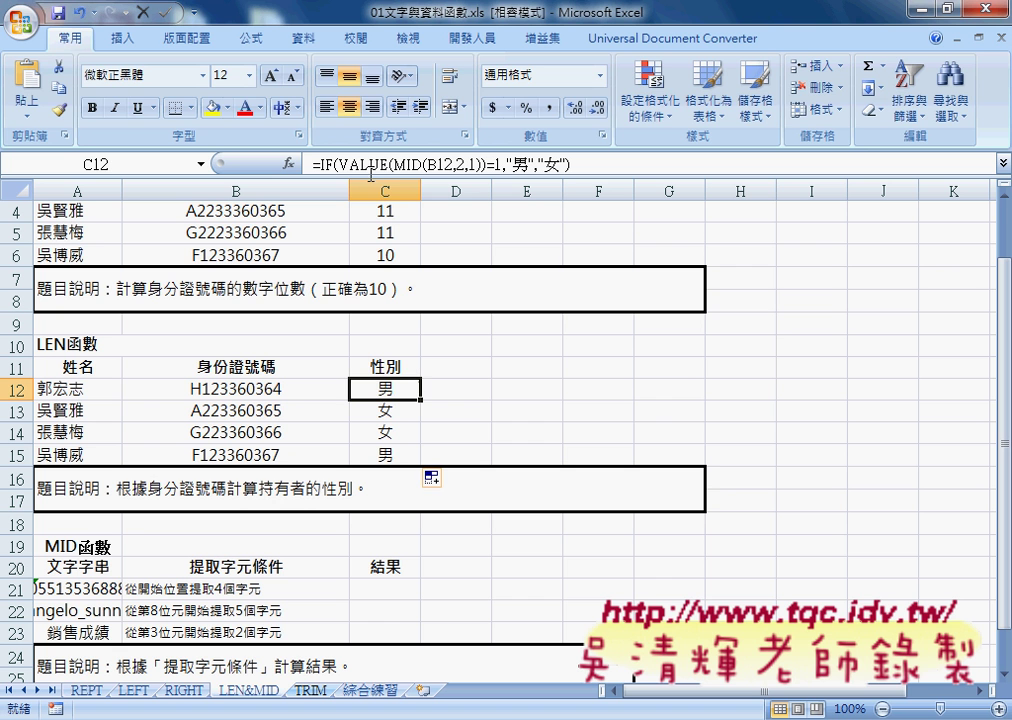
left_click_drag(339, 160, 383, 161)
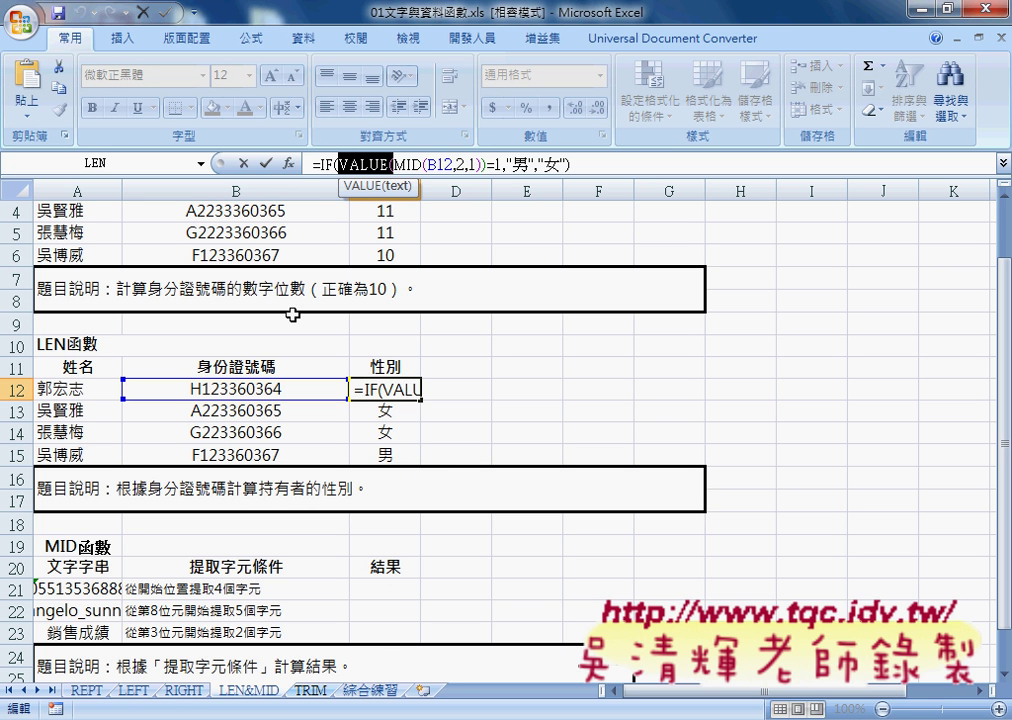
left_click(243, 163)
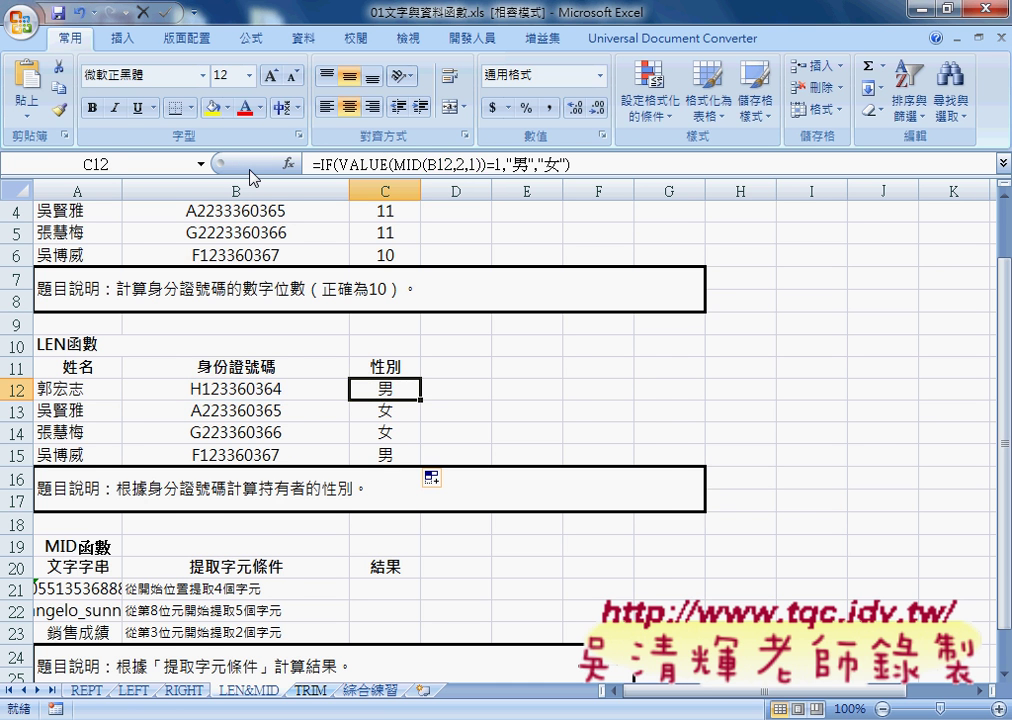
left_click(380, 690)
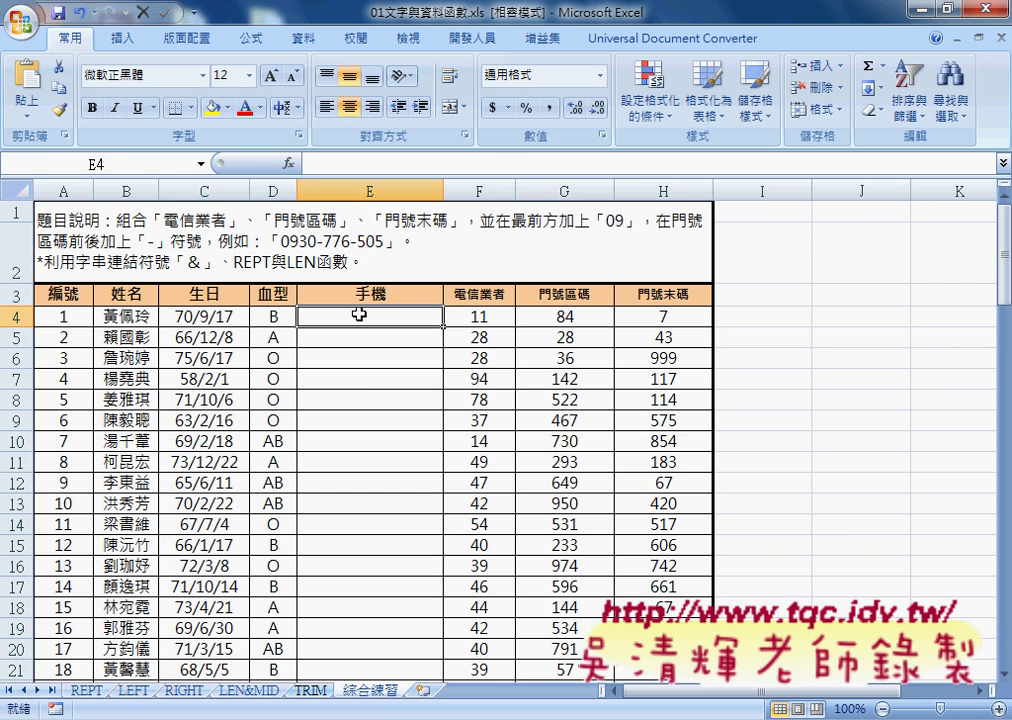
Step: Start E4's phone formula as ="09"&F4&"-"& using the carrier code in F4
left_click(370, 166)
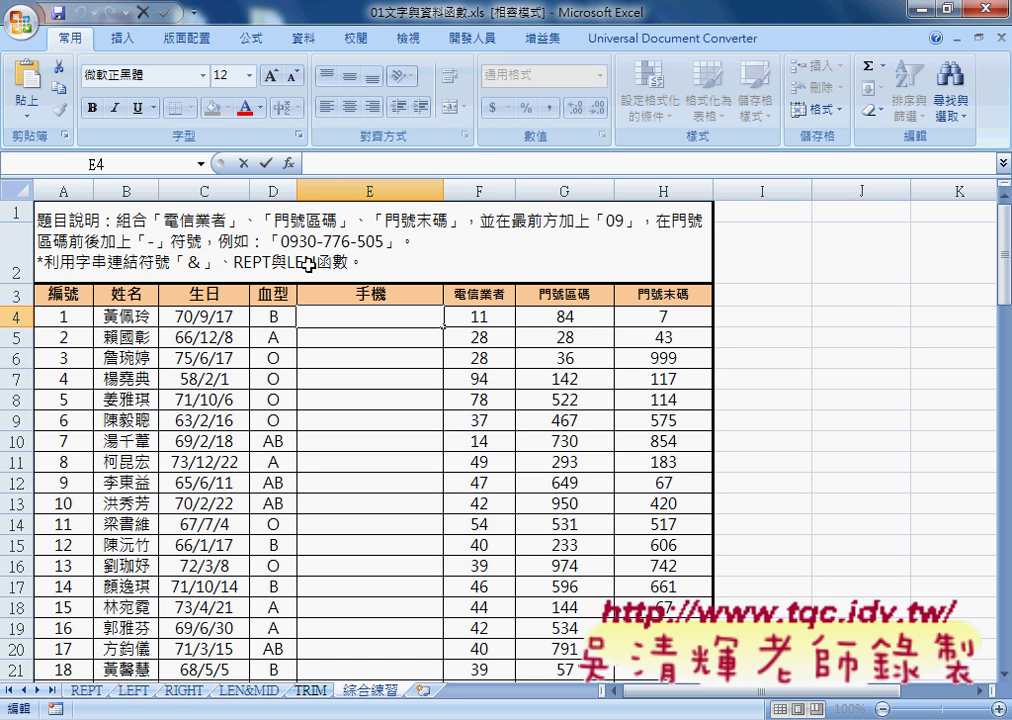
type("=")
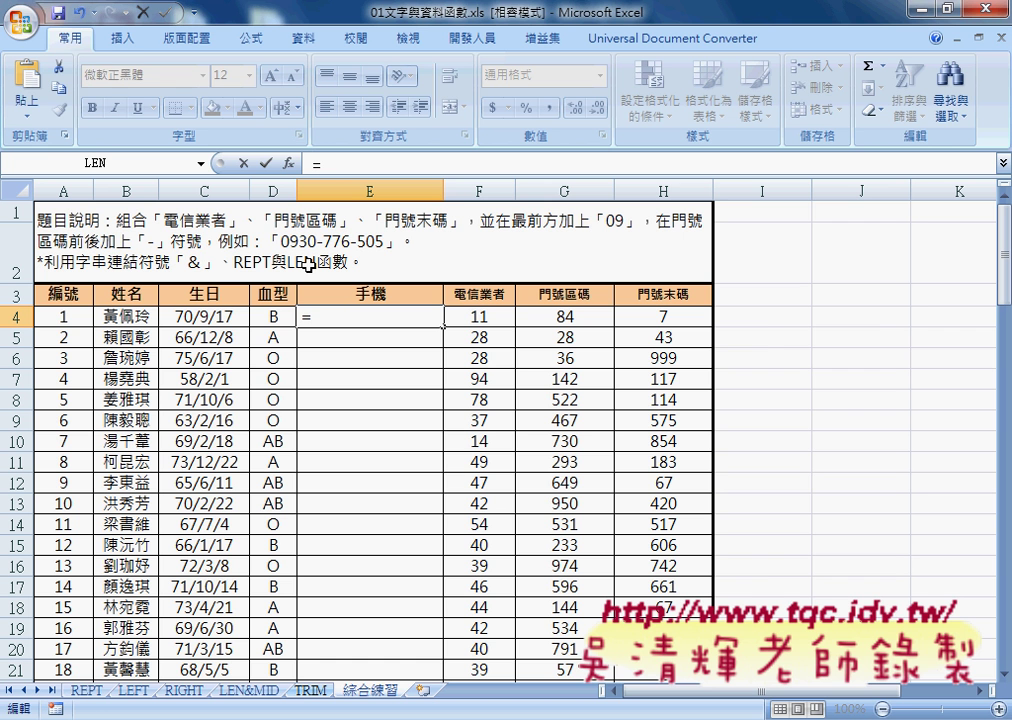
type("\"0")
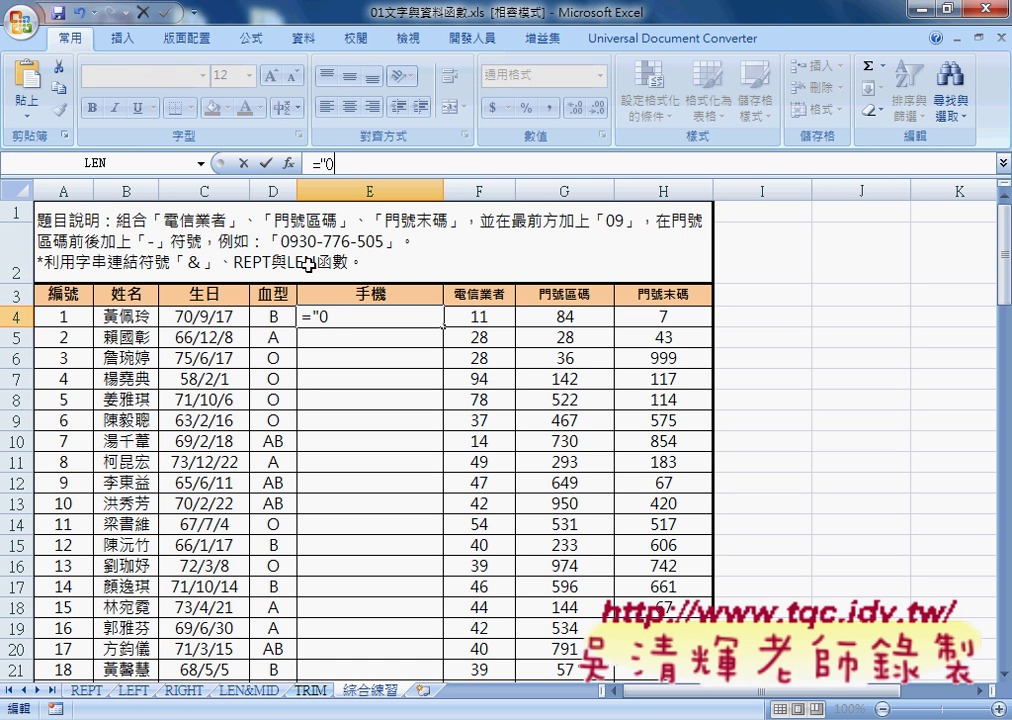
type("9\"")
type("&")
left_click(477, 316)
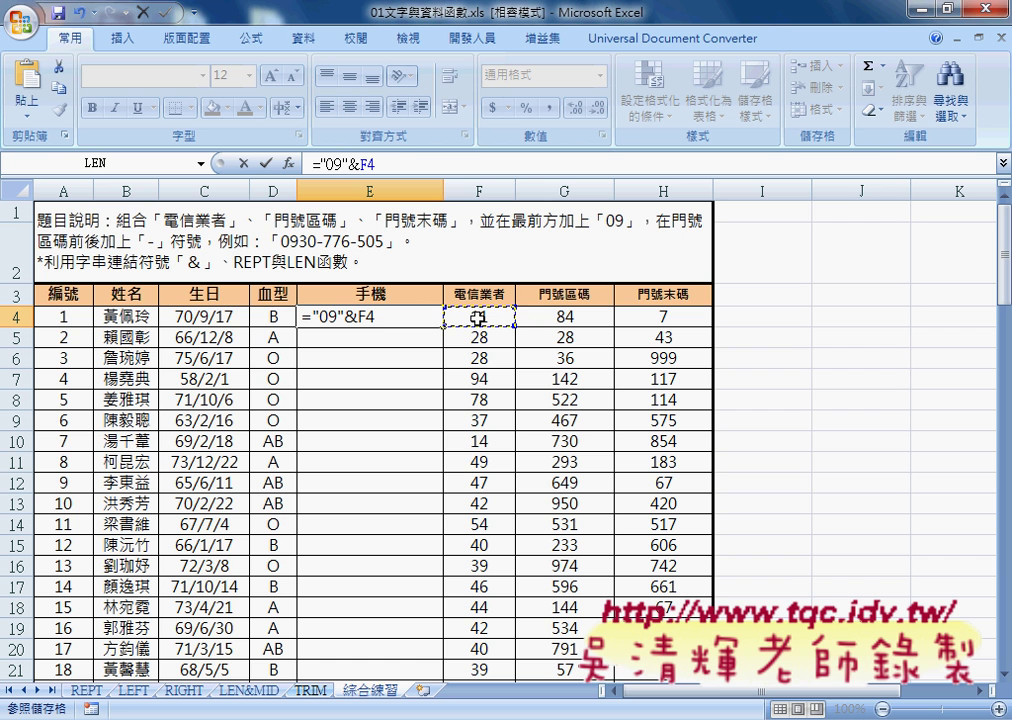
type("&")
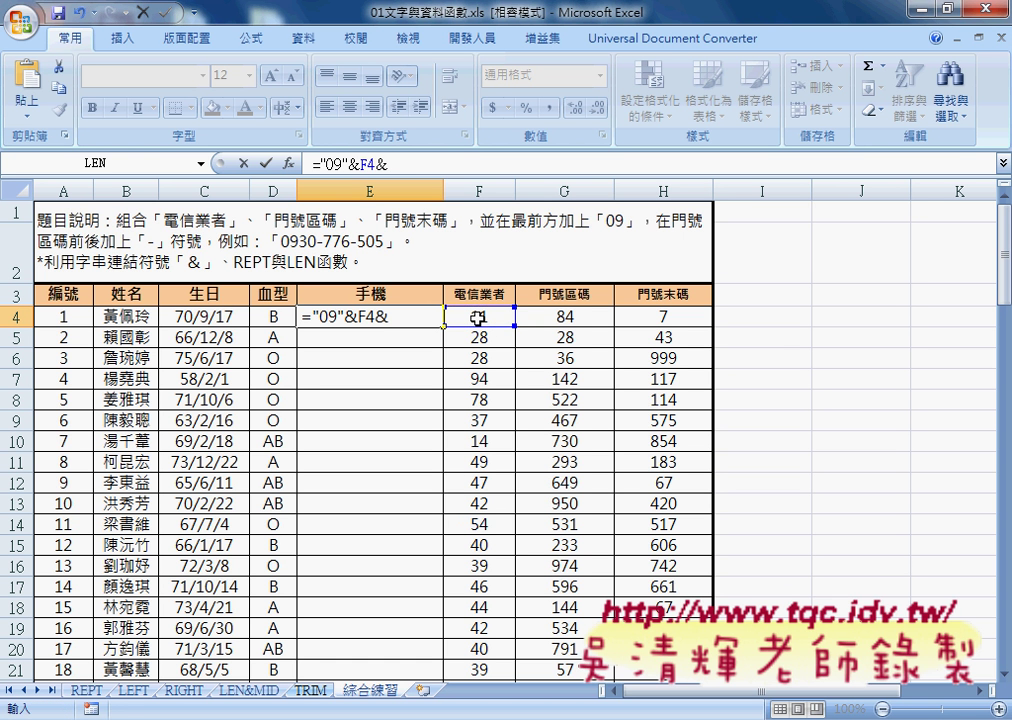
type("\"-")
type("\"")
type("&")
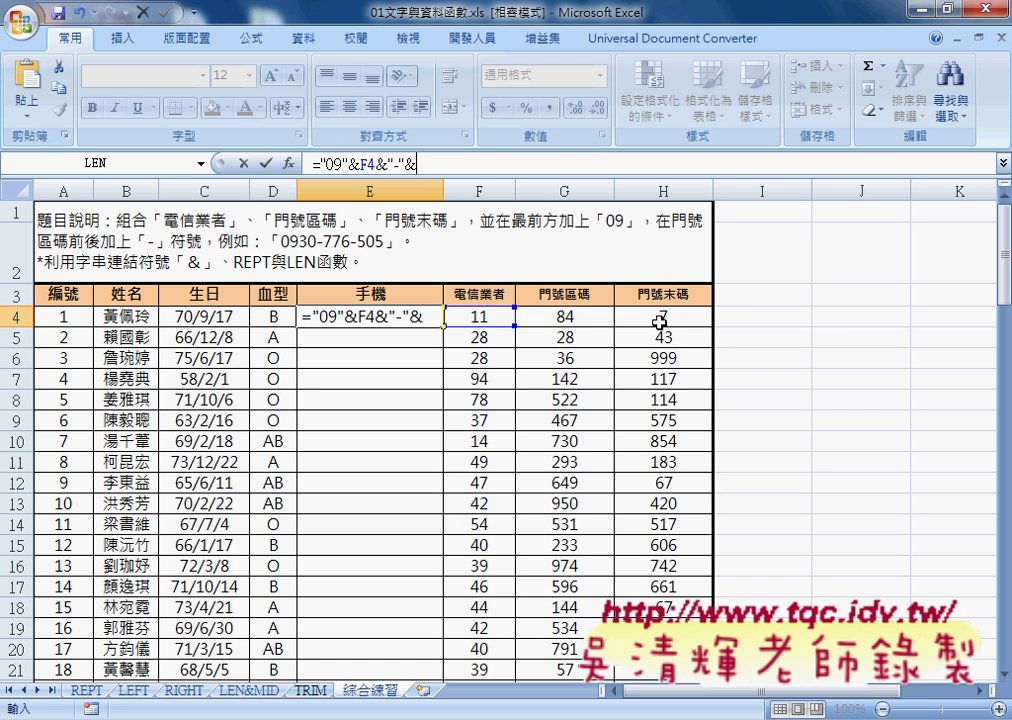
Step: Append REPT to E4's formula from the recent-functions list in the Name Box
left_click(201, 166)
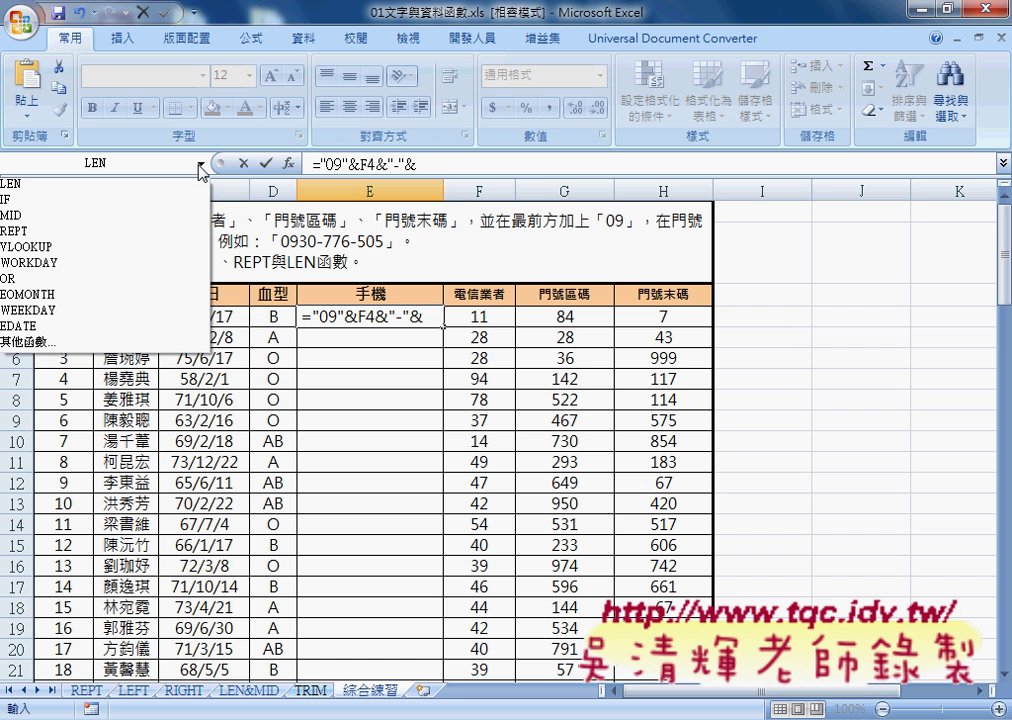
left_click(430, 163)
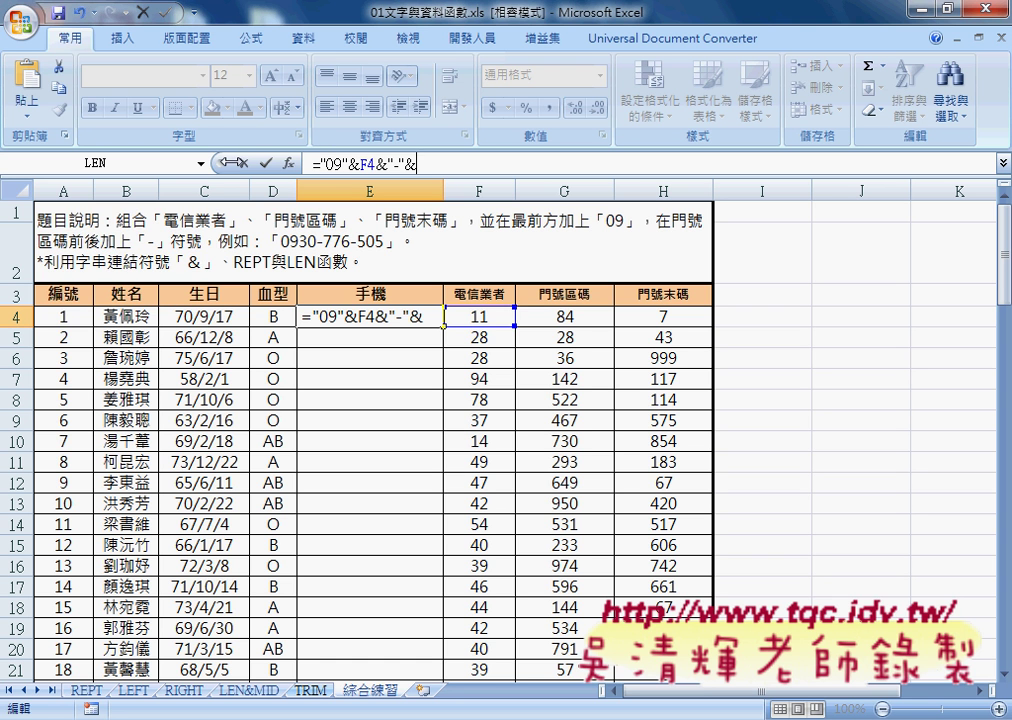
left_click(201, 164)
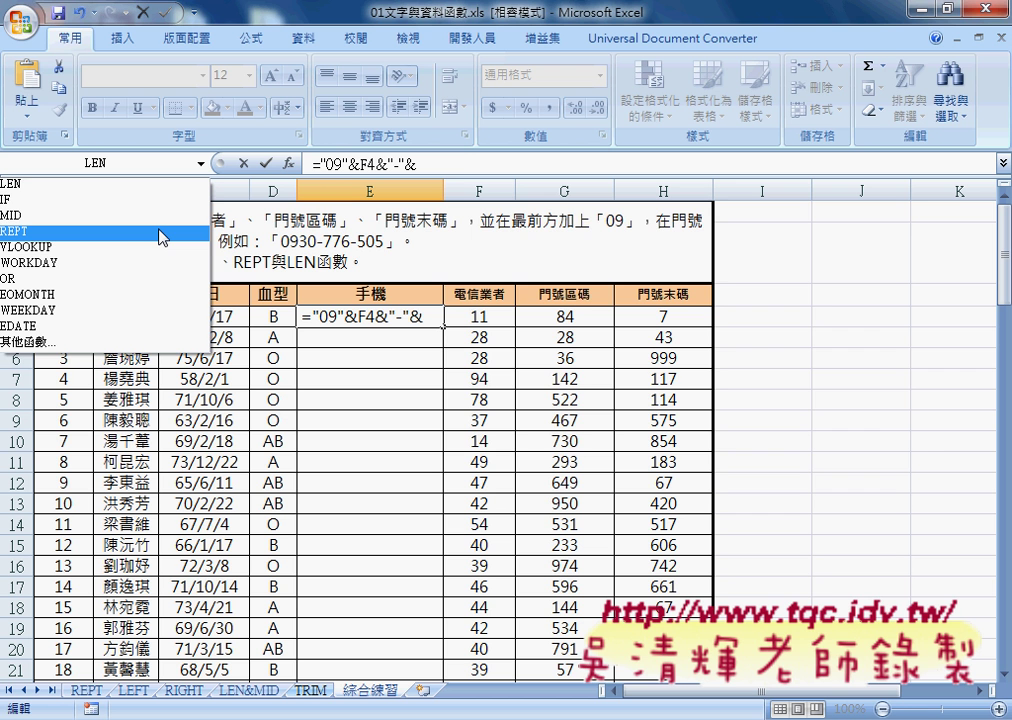
left_click(162, 233)
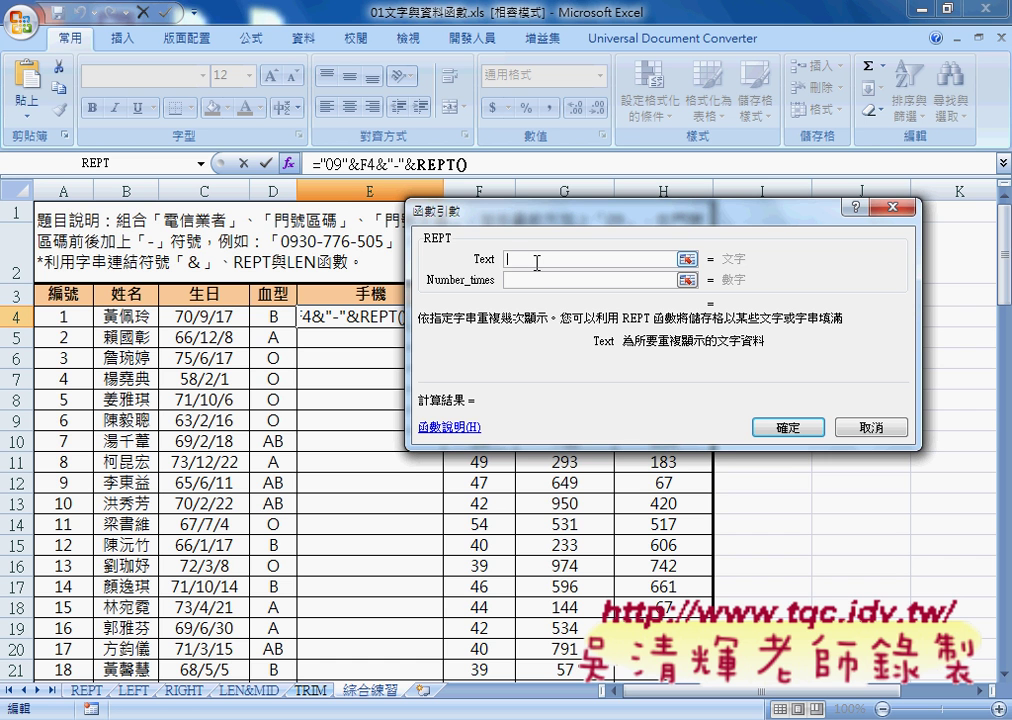
Step: Set REPT's Text to "0" and Number_times to 3-LEN(G4), so E4 shows 0911-0
type("\"")
type("0\"")
key("Tab")
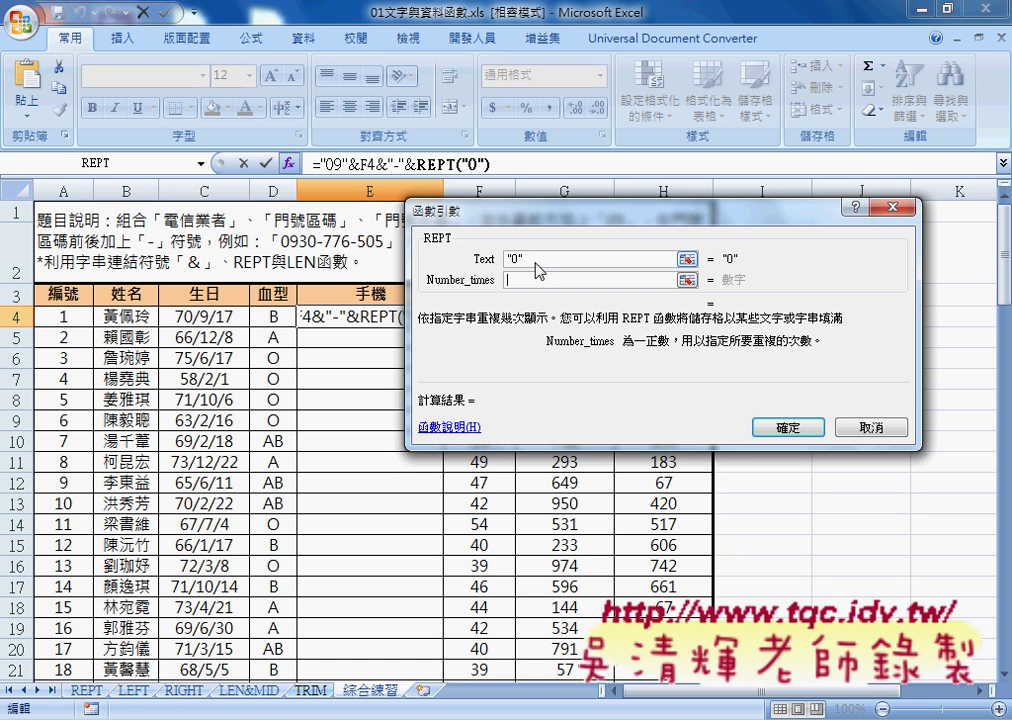
type("3")
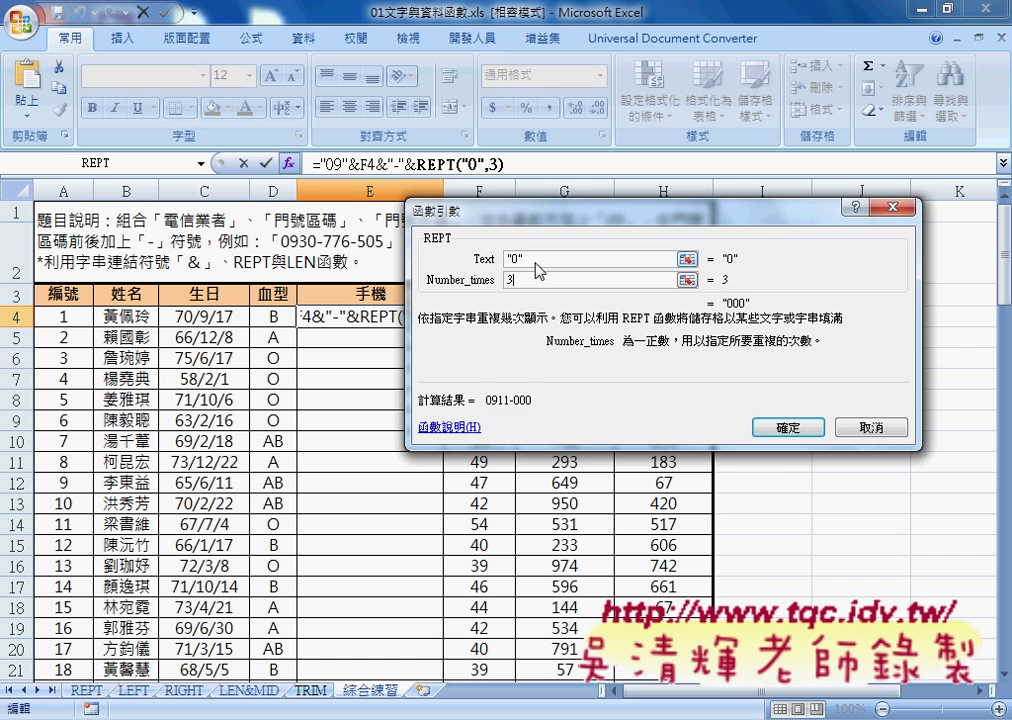
type("-l")
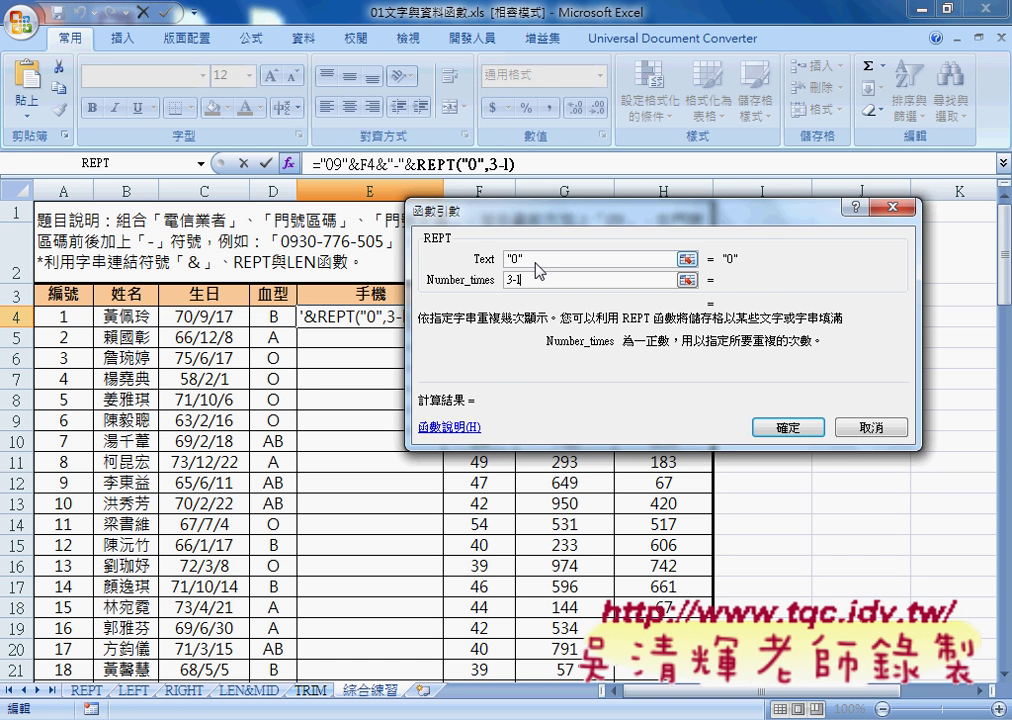
type("en")
type("(")
left_click_drag(419, 208, 402, 381)
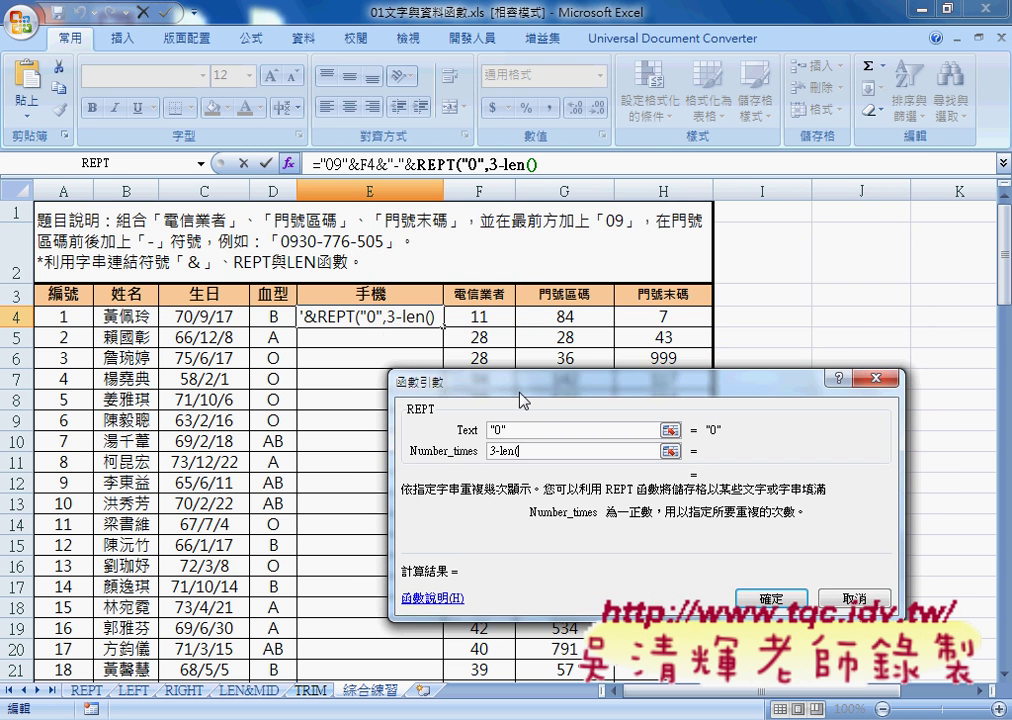
left_click(560, 322)
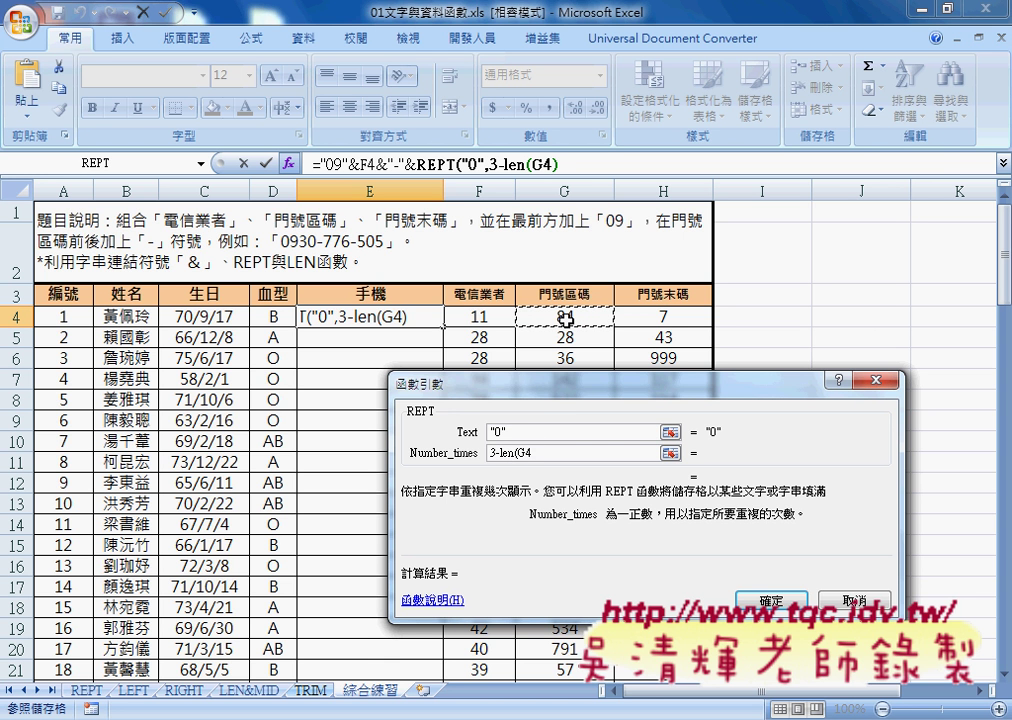
type(")")
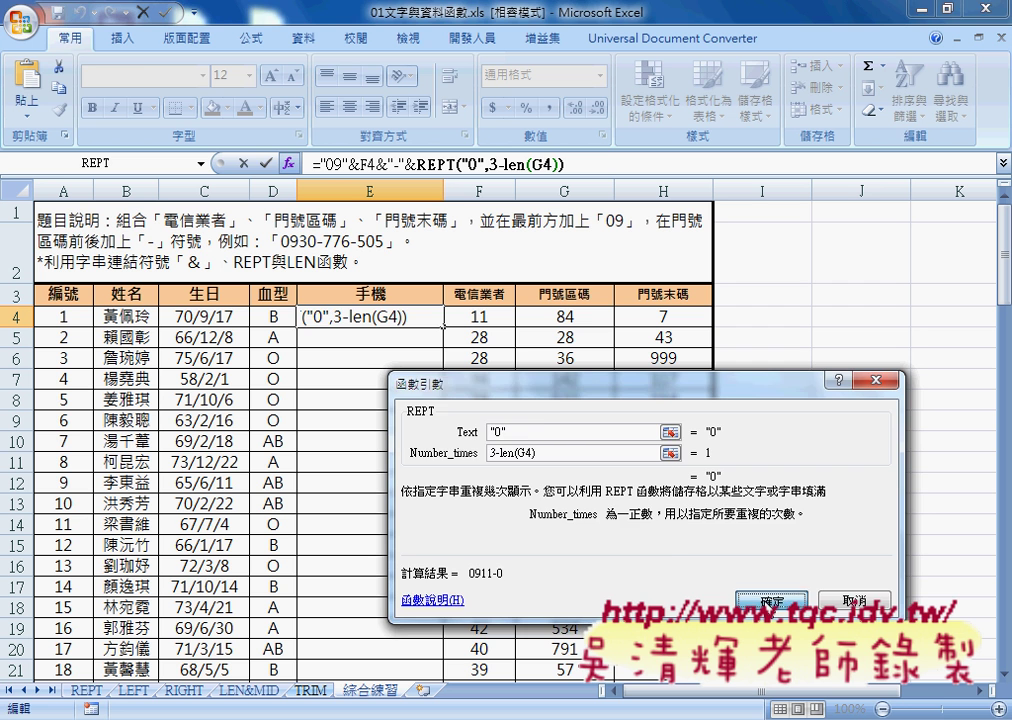
left_click(770, 601)
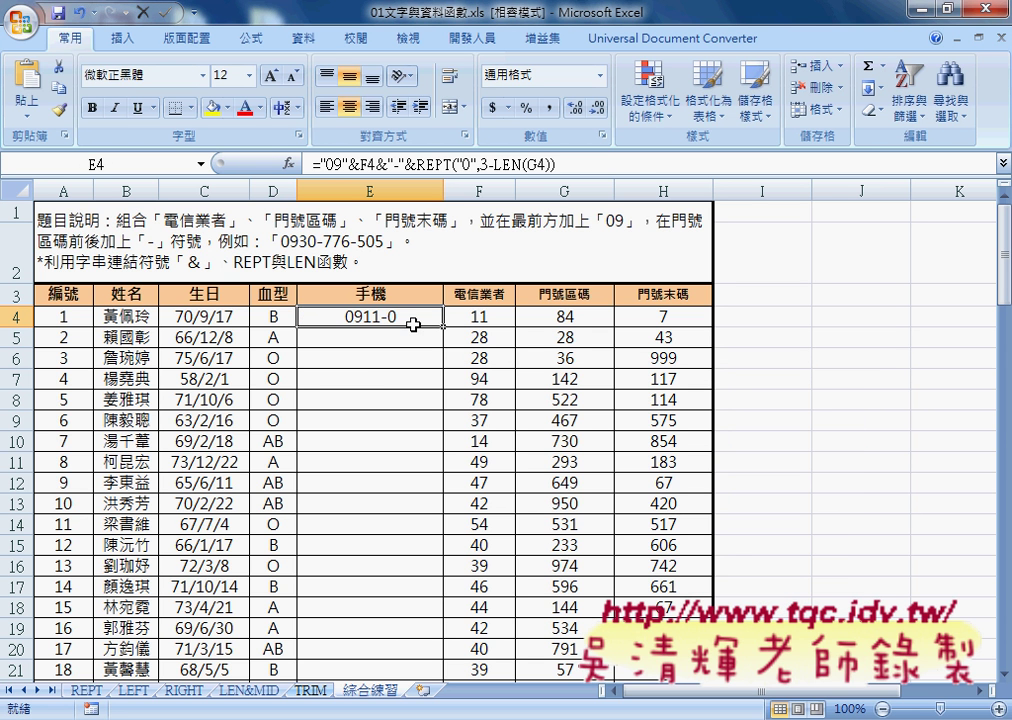
Step: Append &G4 to E4's formula so the zero-padded area code follows the dash
left_click(565, 163)
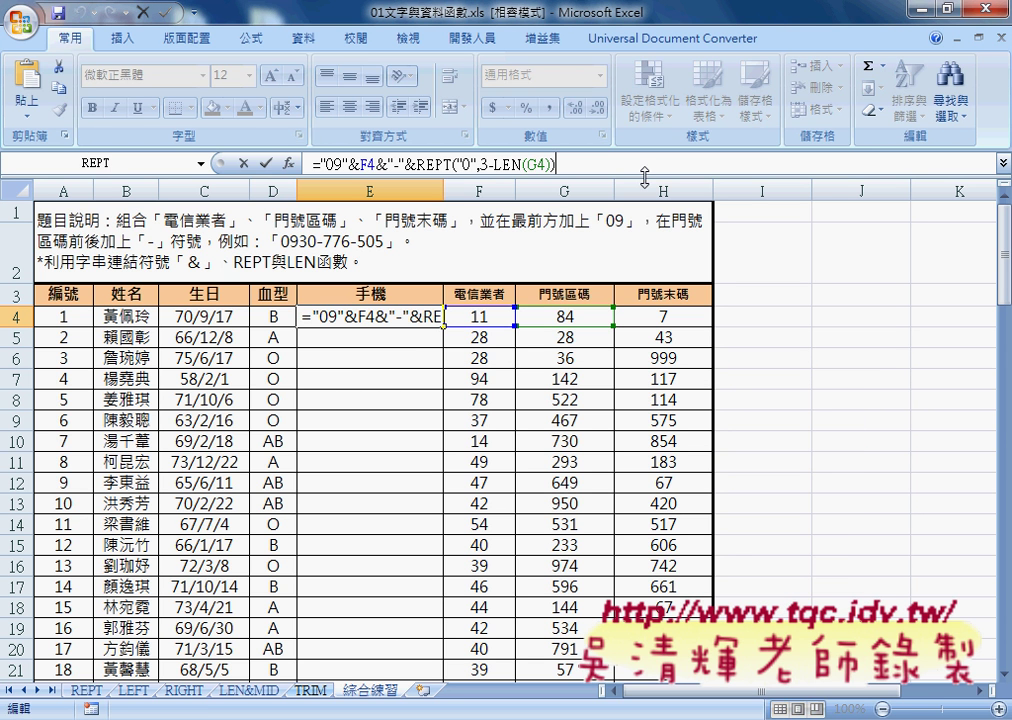
type("&")
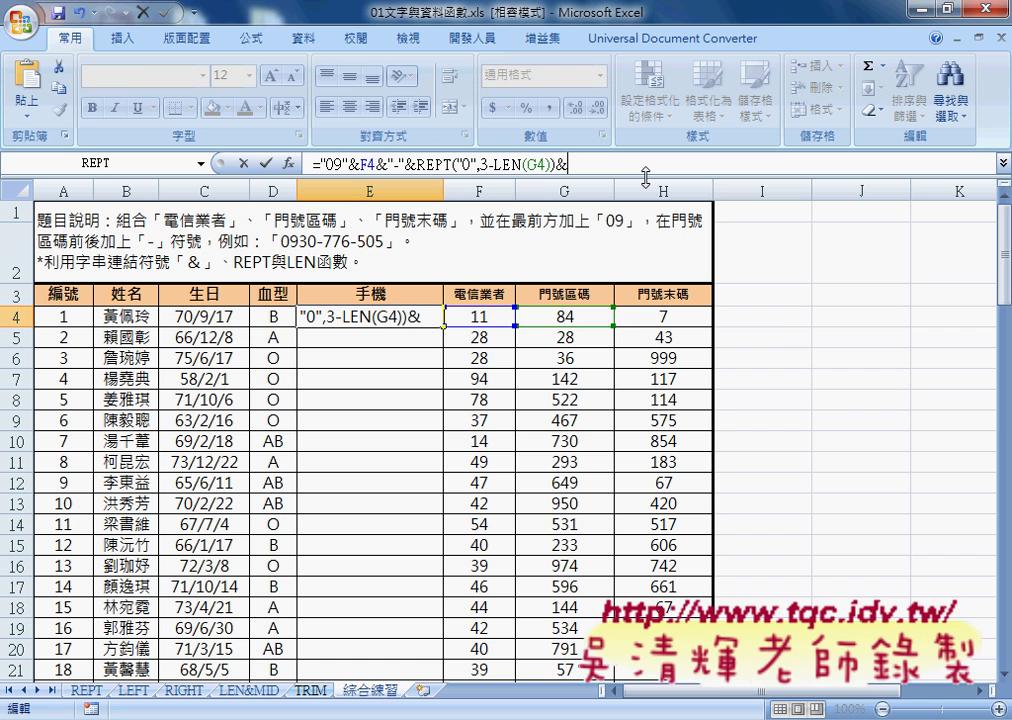
left_click(563, 316)
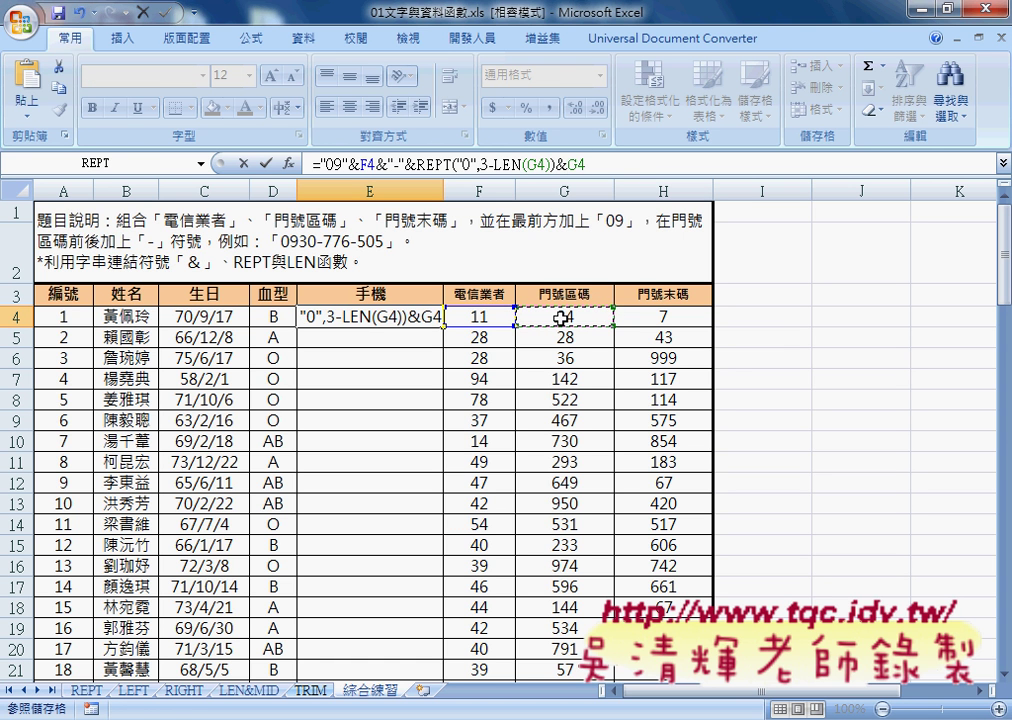
left_click(264, 162)
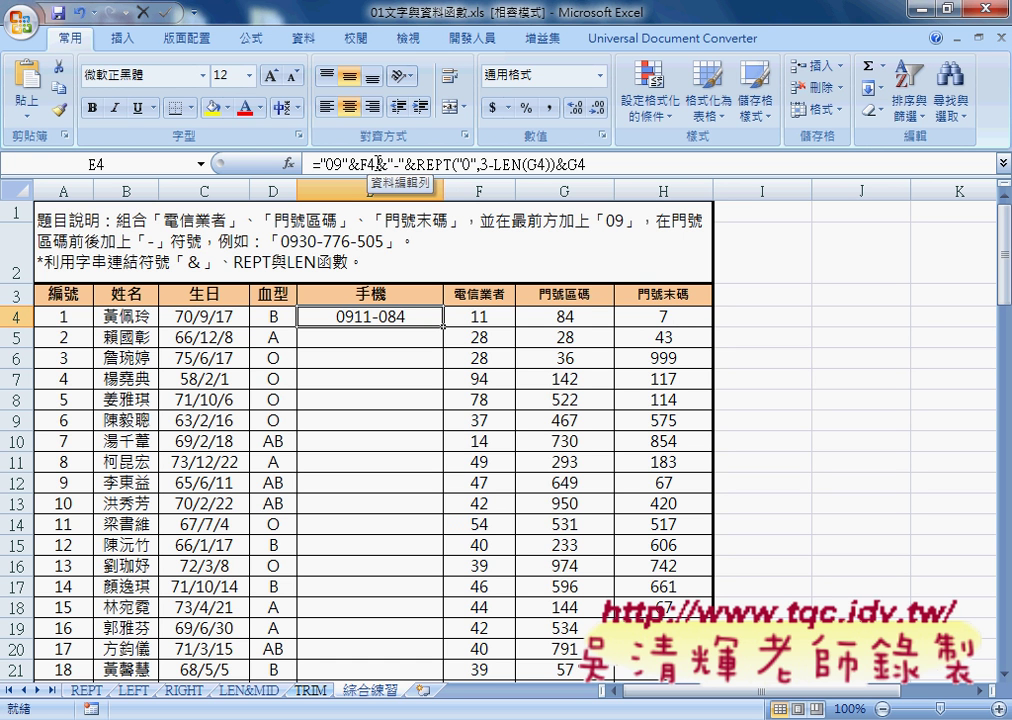
left_click_drag(377, 163, 605, 163)
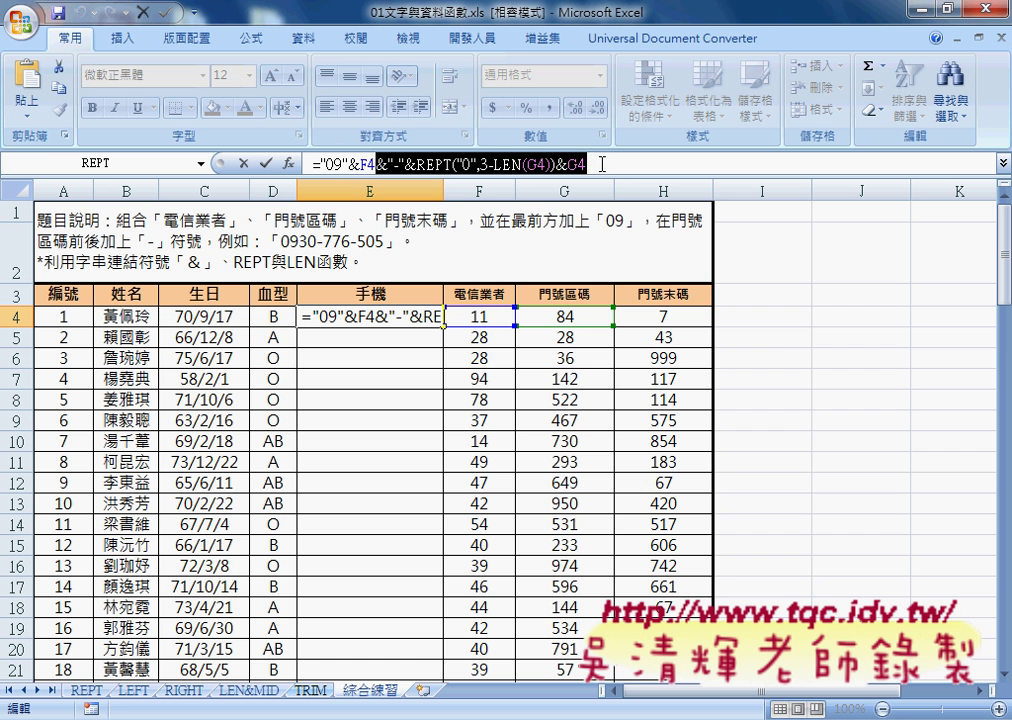
left_click(613, 164)
key("ctrl+v")
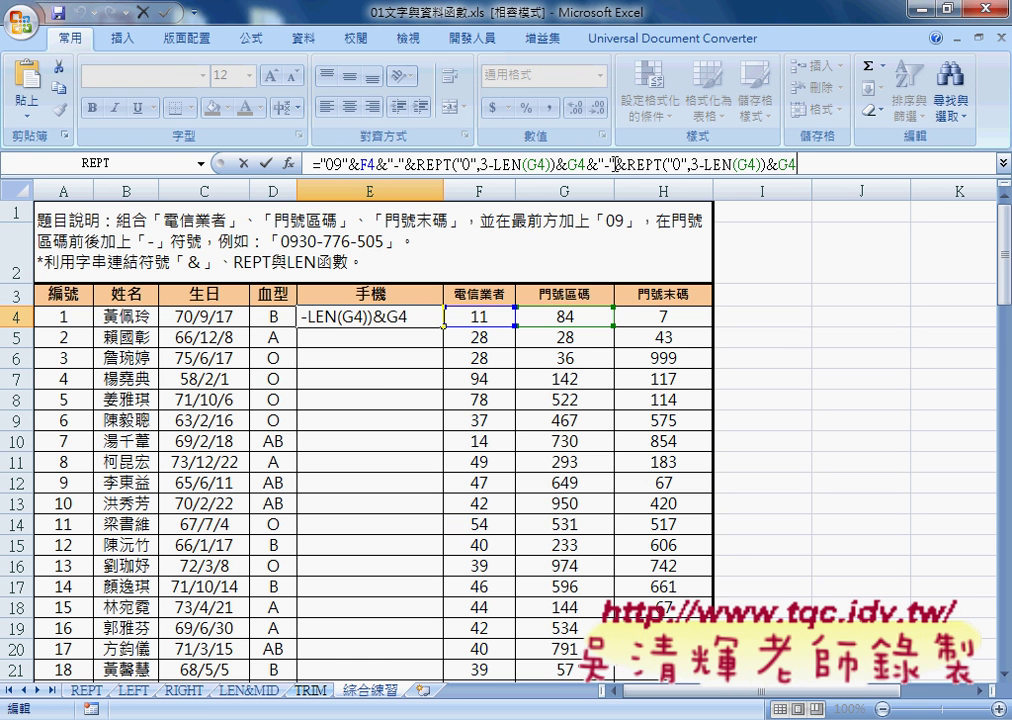
double_click(743, 164)
left_click(678, 318)
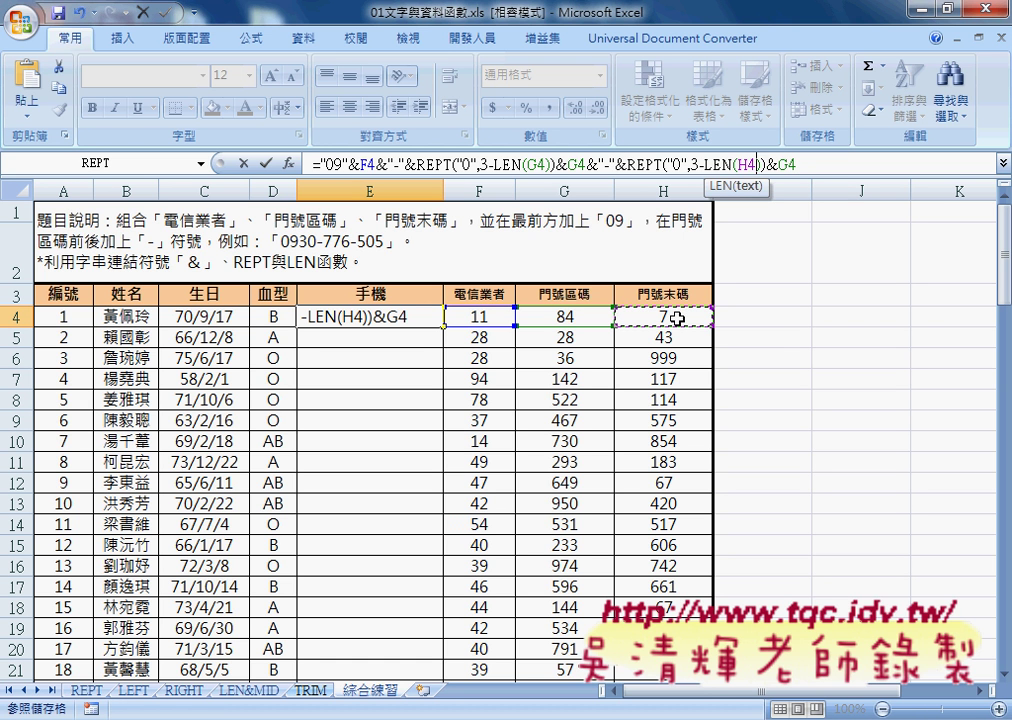
double_click(789, 164)
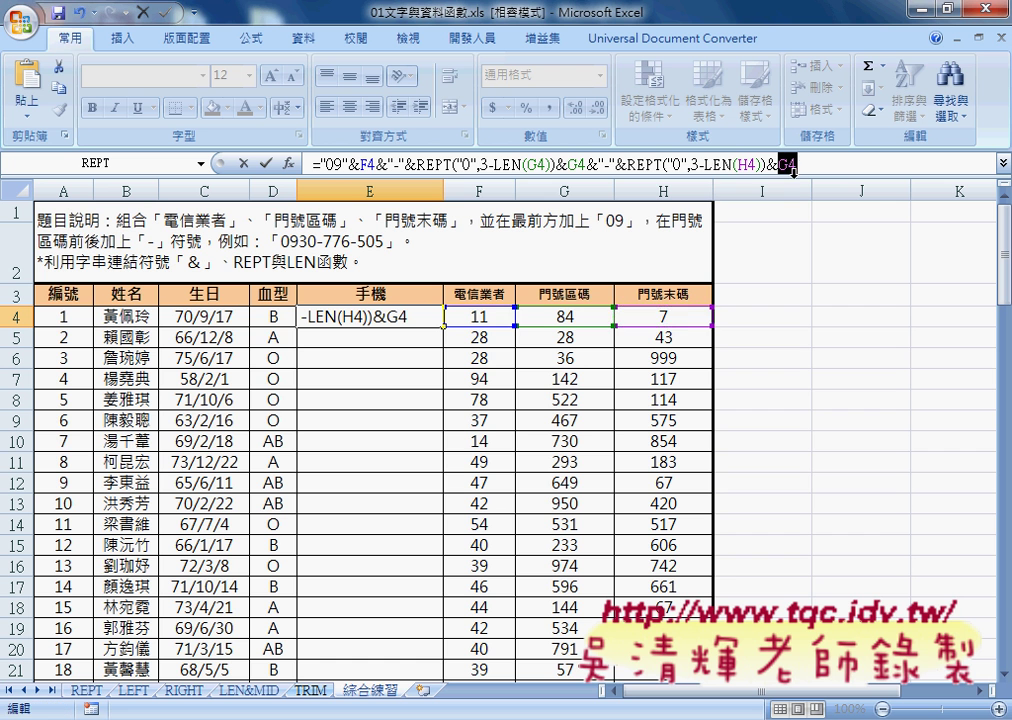
left_click(678, 315)
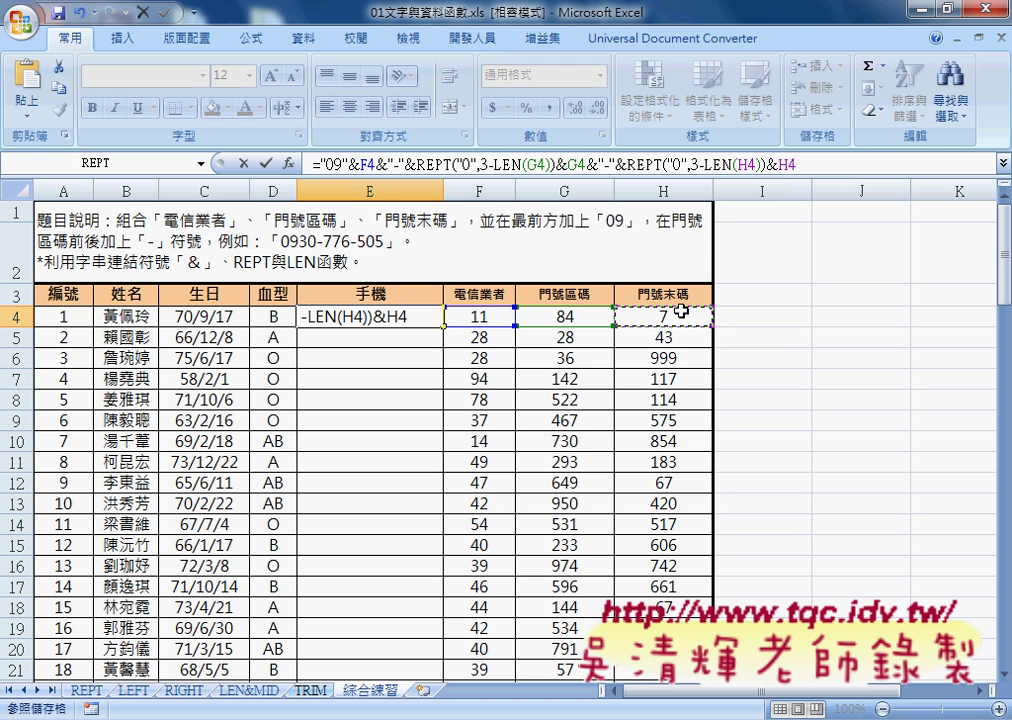
left_click(266, 162)
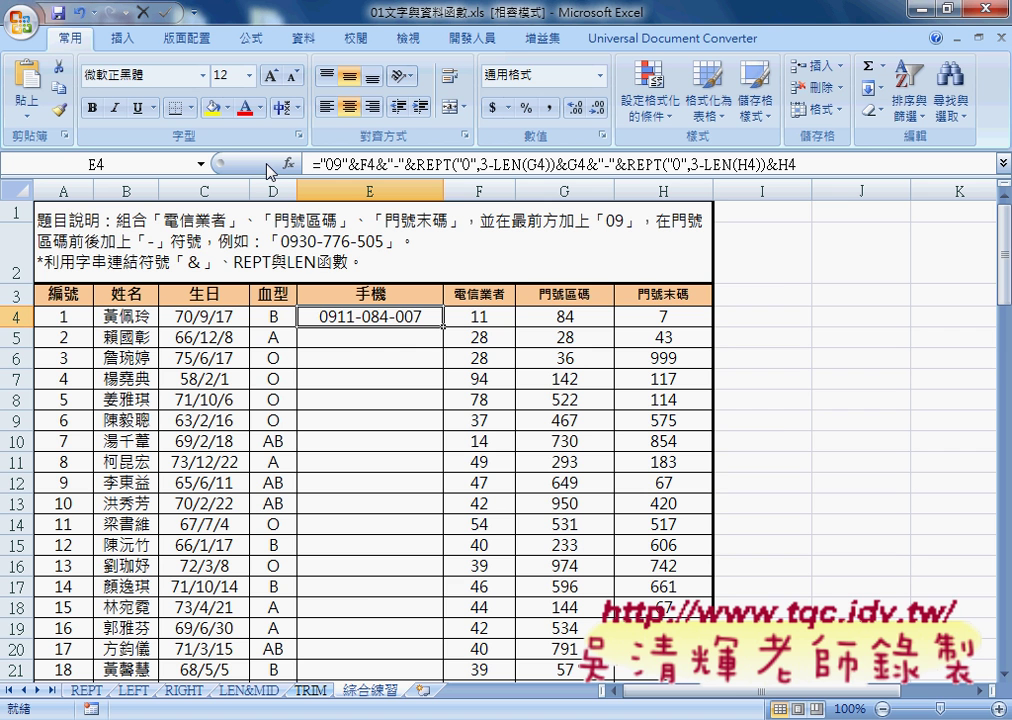
double_click(443, 325)
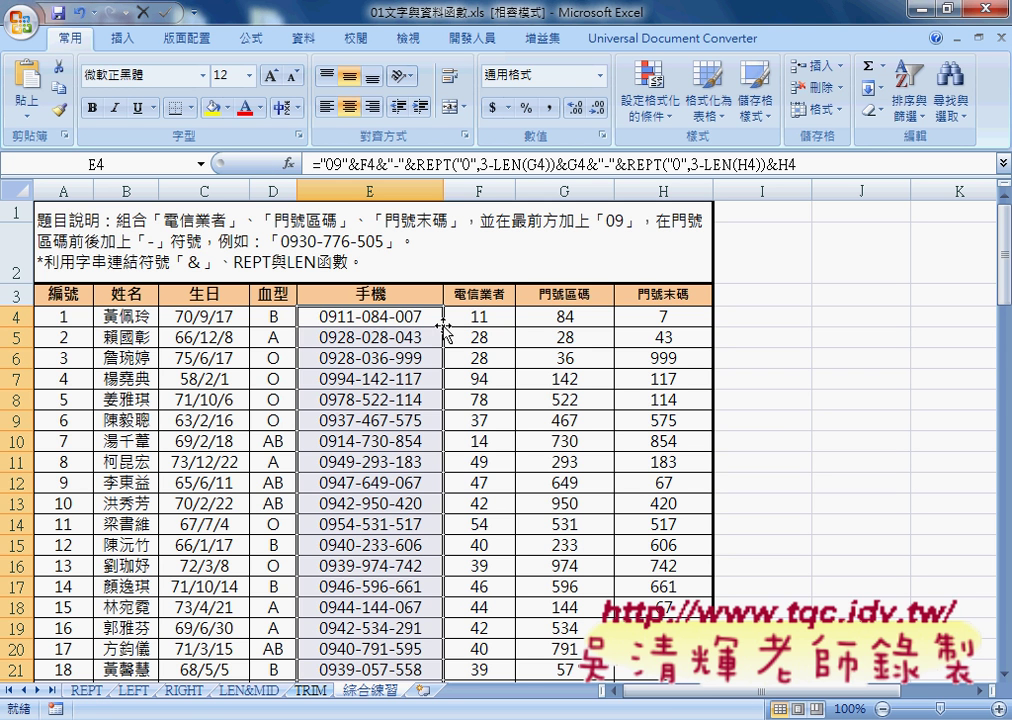